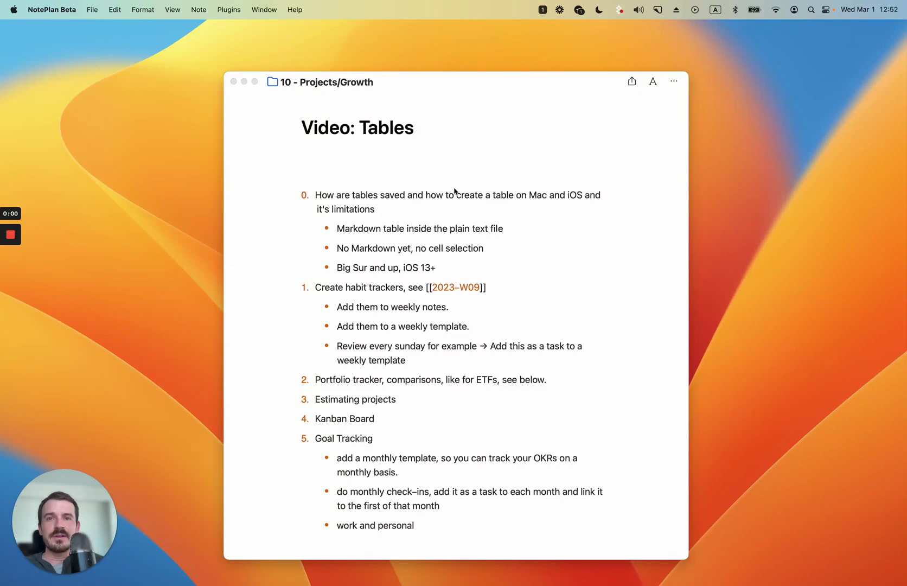
- Insert an empty table from the block list on the blank line under the Video: Tables title
{"action": "left_click", "coordinate": [454, 167]}
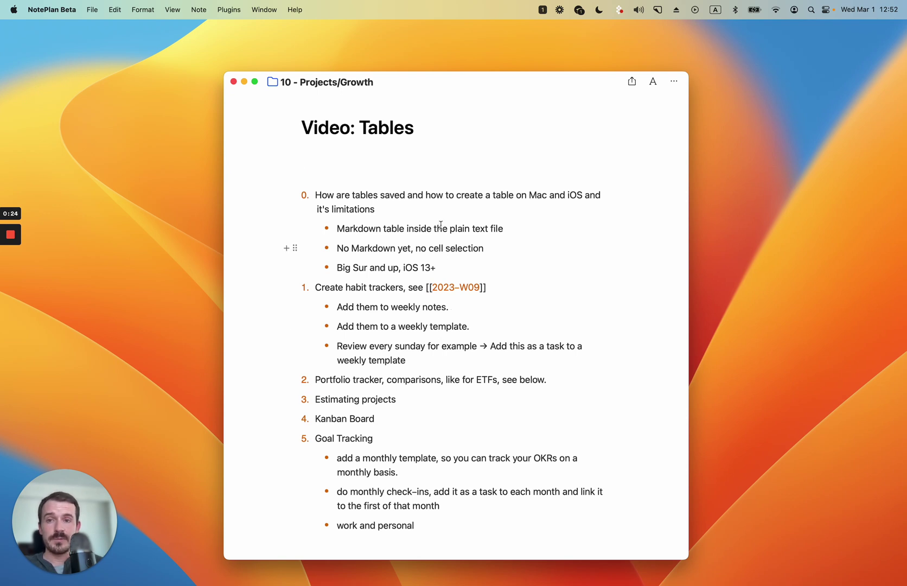
{"action": "left_click", "coordinate": [330, 154]}
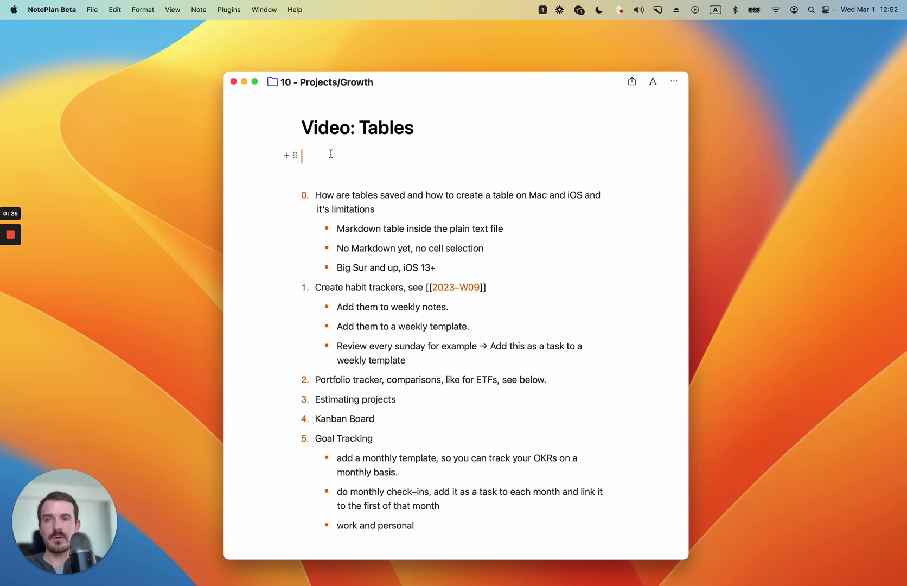
{"action": "left_click", "coordinate": [286, 156]}
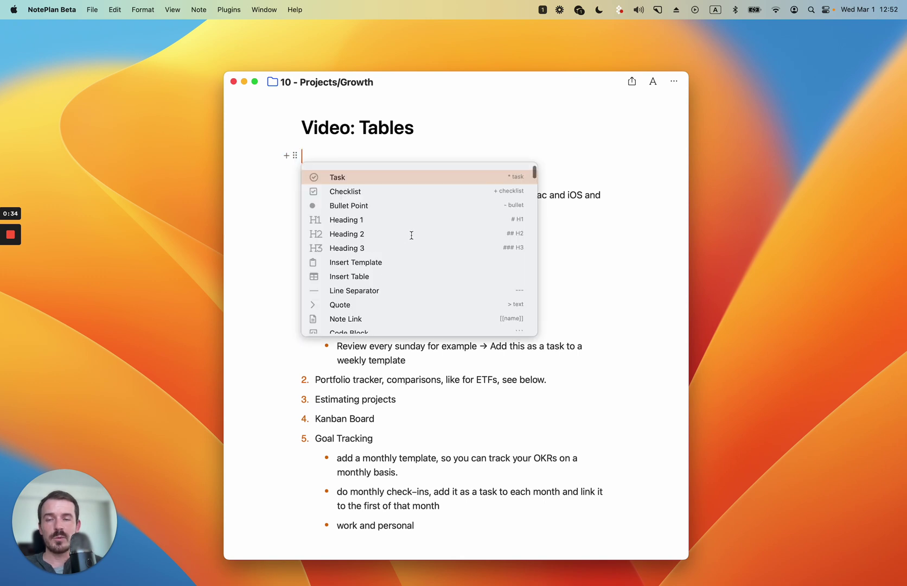
{"action": "left_click", "coordinate": [351, 276]}
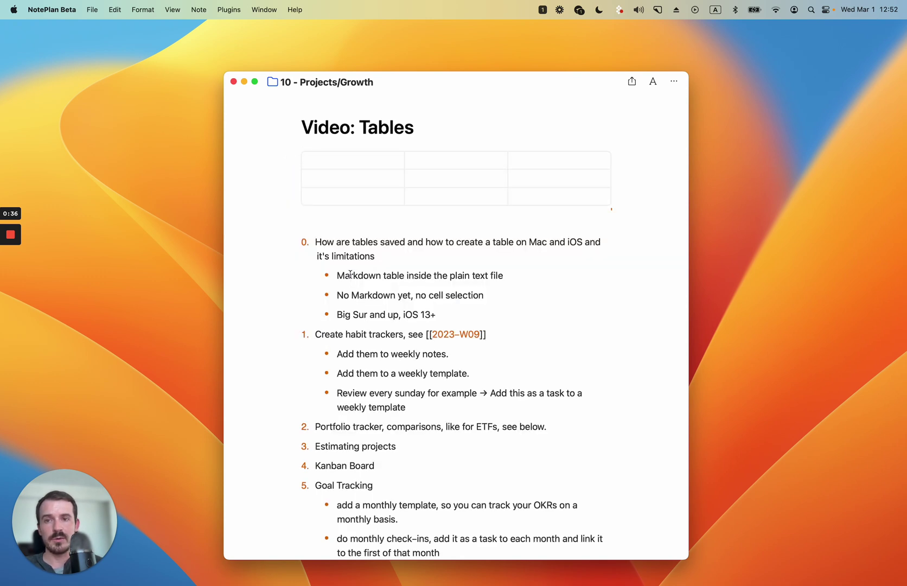
- Delete that test table and insert a fresh 3×3 table with the /table command
{"action": "mouse_move", "coordinate": [520, 154]}
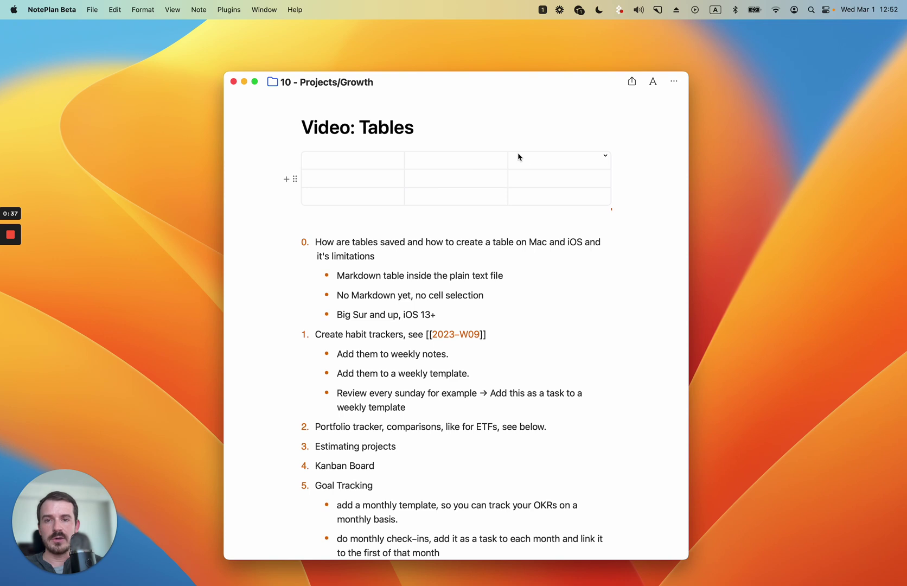
{"action": "left_click", "coordinate": [606, 158]}
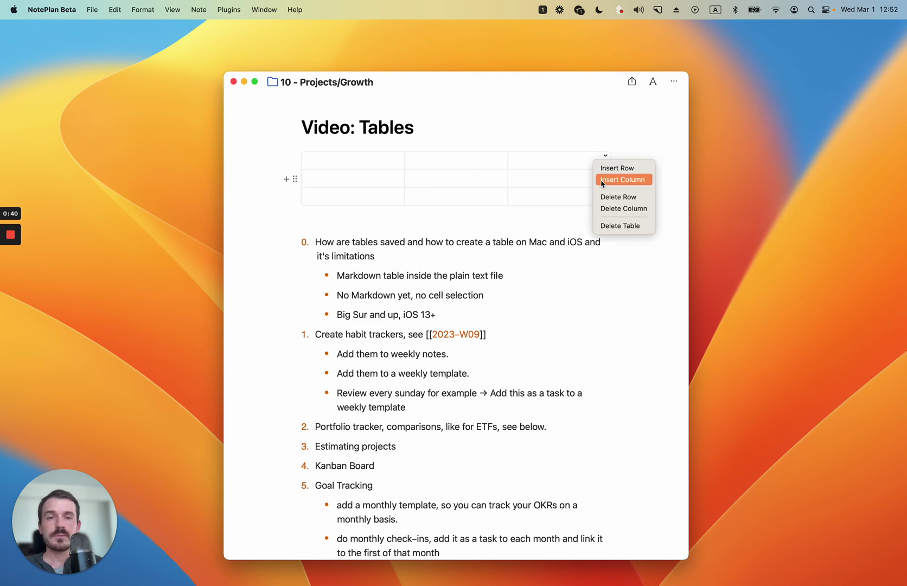
{"action": "left_click", "coordinate": [602, 226]}
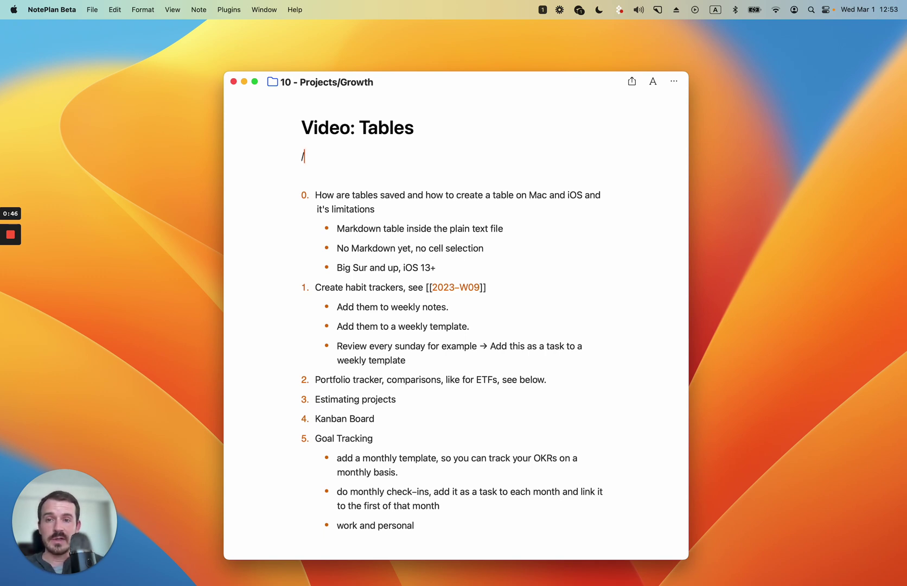
{"action": "type", "text": "/table"}
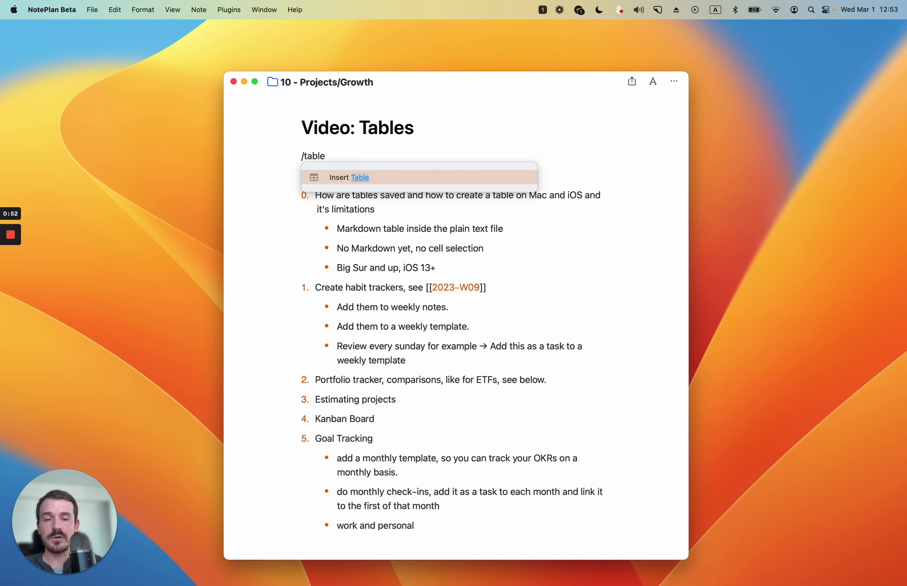
{"action": "key", "text": "Return"}
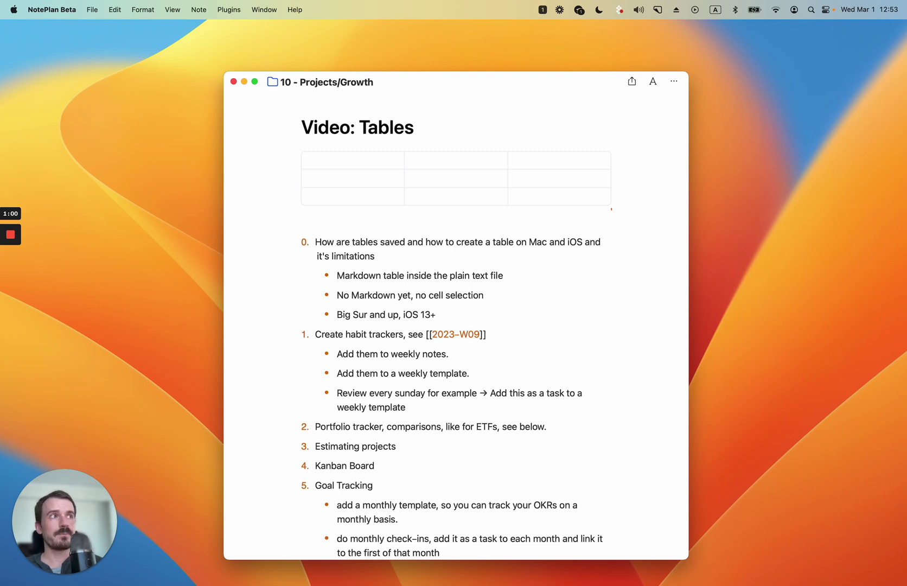
- Switch to the mirrored iPhone screen showing NotePlan's March 2023 calendar beside the note
{"action": "key", "text": "super+Tab"}
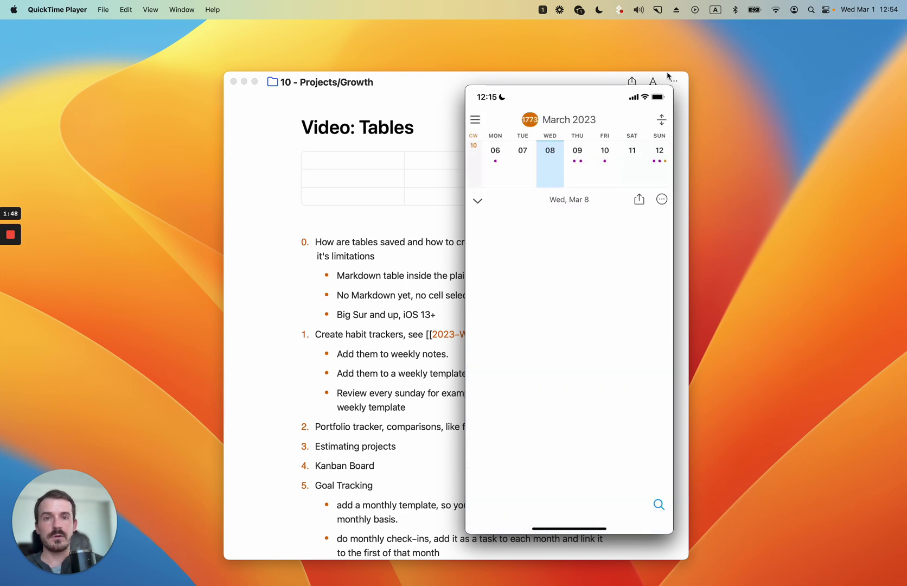
- Move the QuickTime phone mirror off screen and bring the Video: Tables note back to front
{"action": "mouse_move", "coordinate": [579, 96]}
{"action": "left_click_drag", "start_coordinate": [580, 96], "coordinate": [906, 101]}
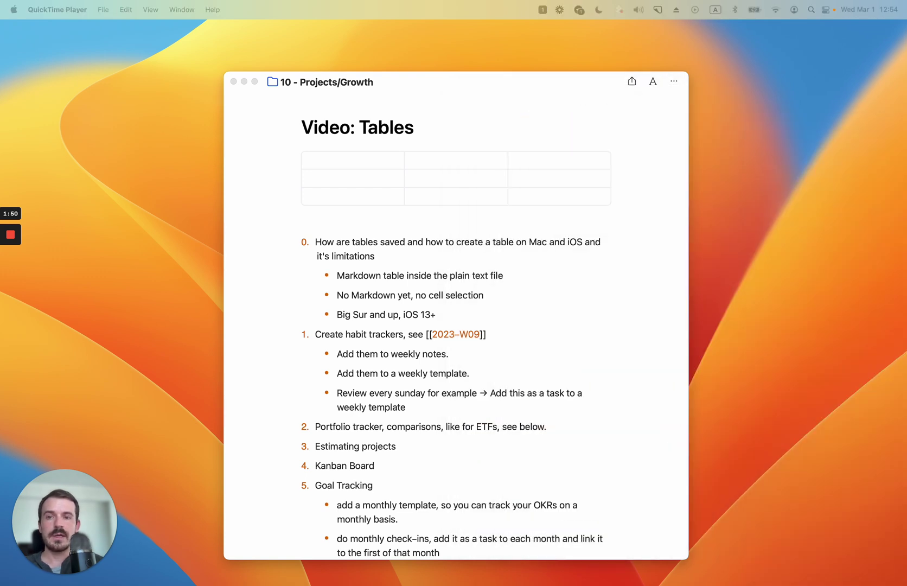
{"action": "left_click", "coordinate": [604, 233]}
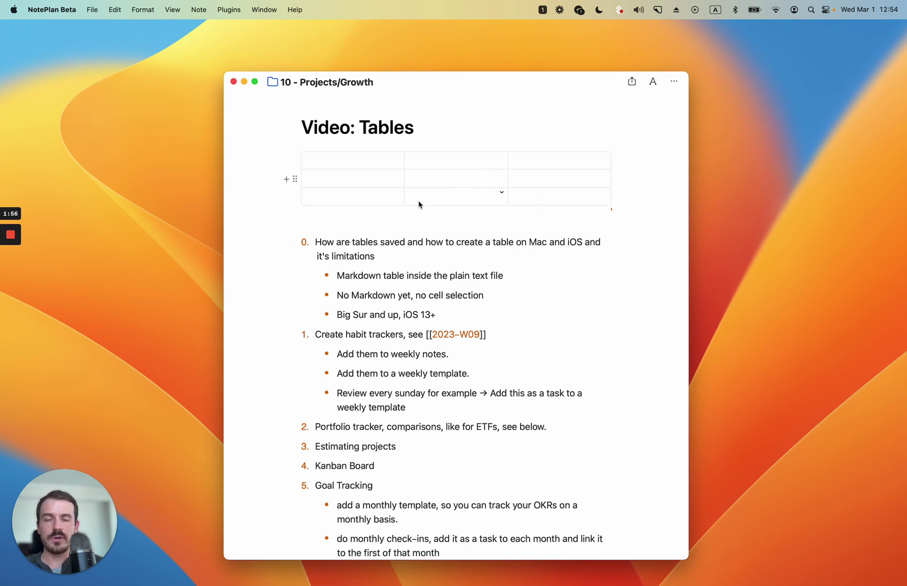
- Add a fourth row and a fourth column to the table
{"action": "left_click", "coordinate": [502, 174]}
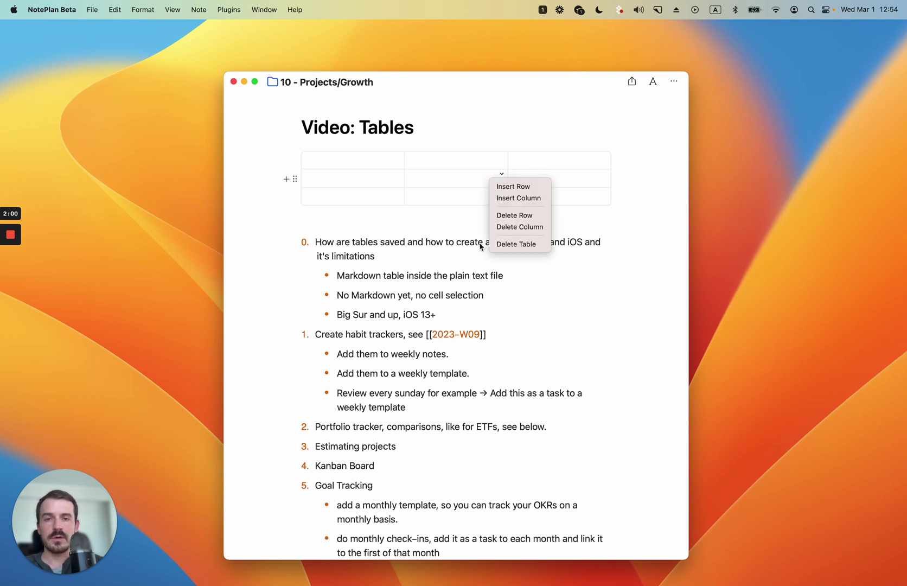
{"action": "left_click", "coordinate": [519, 187]}
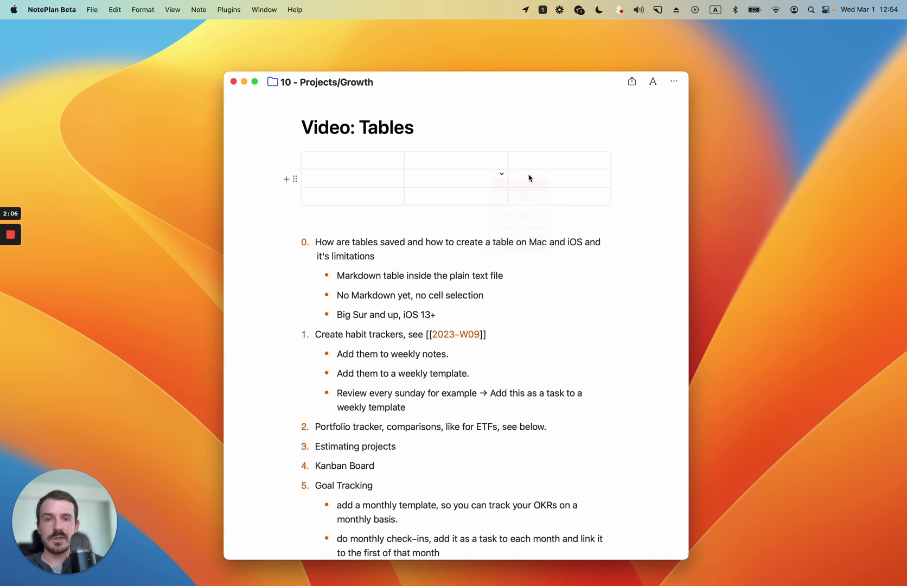
{"action": "left_click", "coordinate": [605, 193]}
{"action": "left_click", "coordinate": [610, 217]}
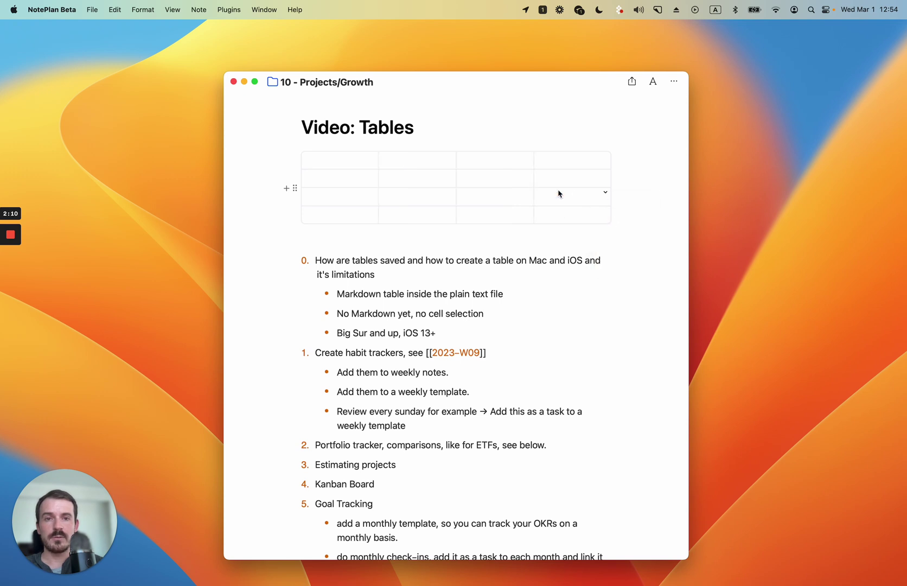
- Type 'column' into the new test column's top cell, then delete that column
{"action": "left_click", "coordinate": [492, 164]}
{"action": "type", "text": "column"}
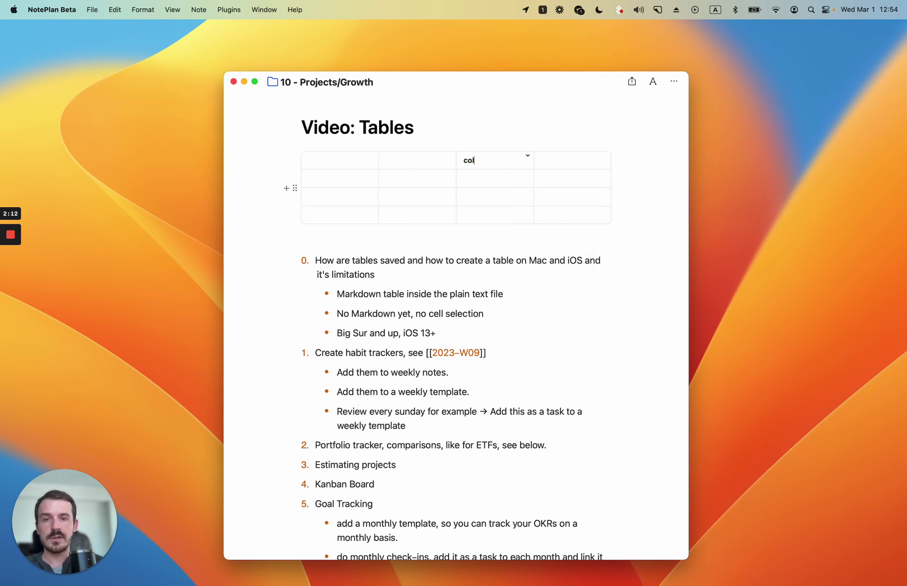
{"action": "left_click", "coordinate": [527, 155]}
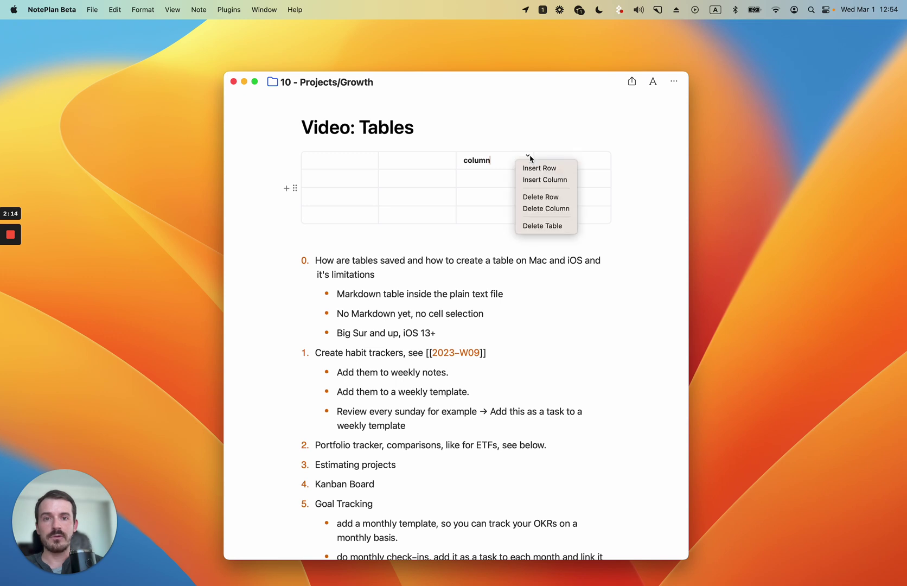
{"action": "left_click", "coordinate": [562, 211]}
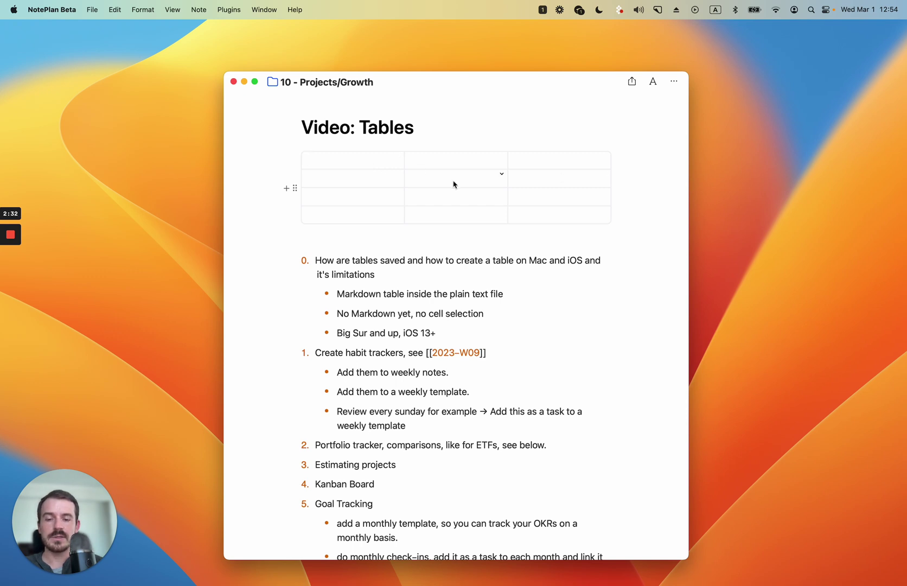
- Enter headers 'bold' and 'heading', and 'cell' in the first two body cells of column one
{"action": "type", "text": "bold"}
{"action": "key", "text": "Tab"}
{"action": "type", "text": "heading"}
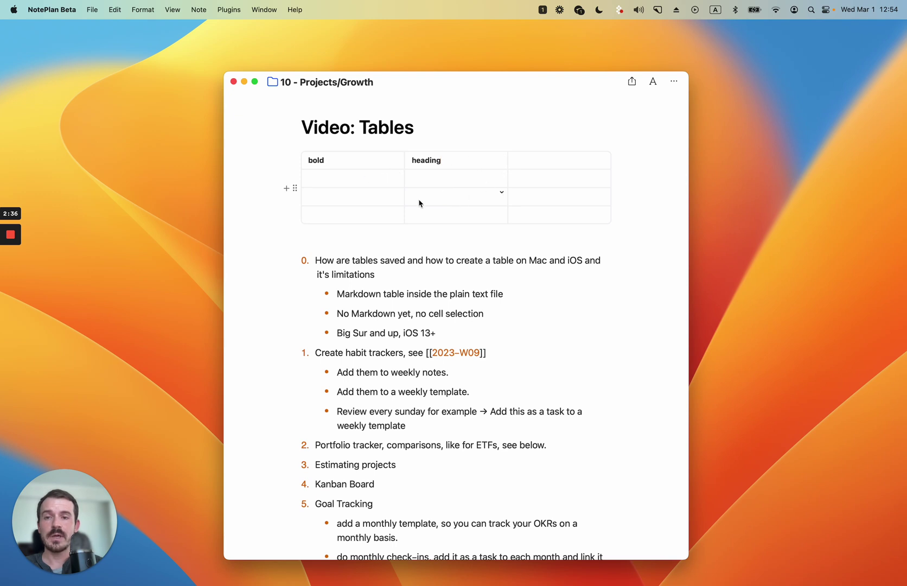
{"action": "left_click", "coordinate": [352, 184]}
{"action": "type", "text": "cell"}
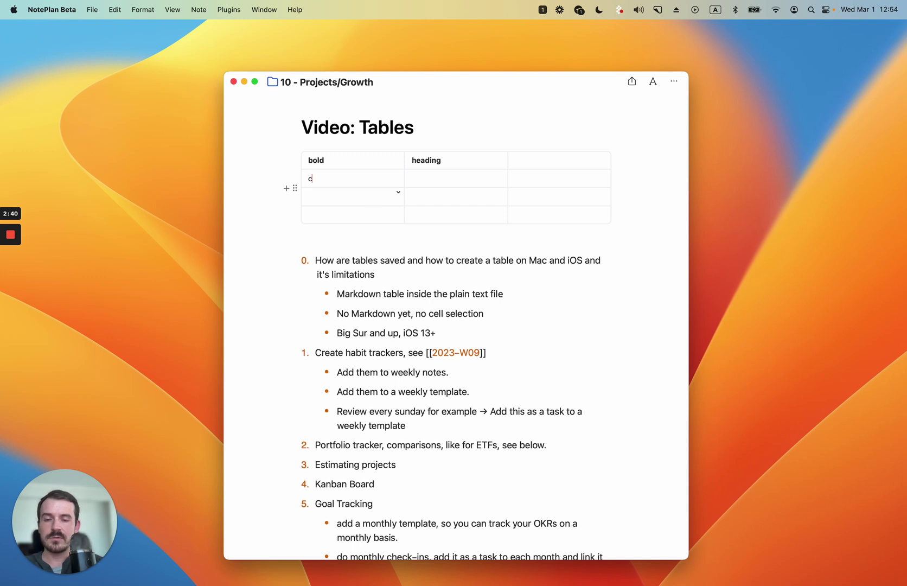
{"action": "left_click", "coordinate": [372, 206]}
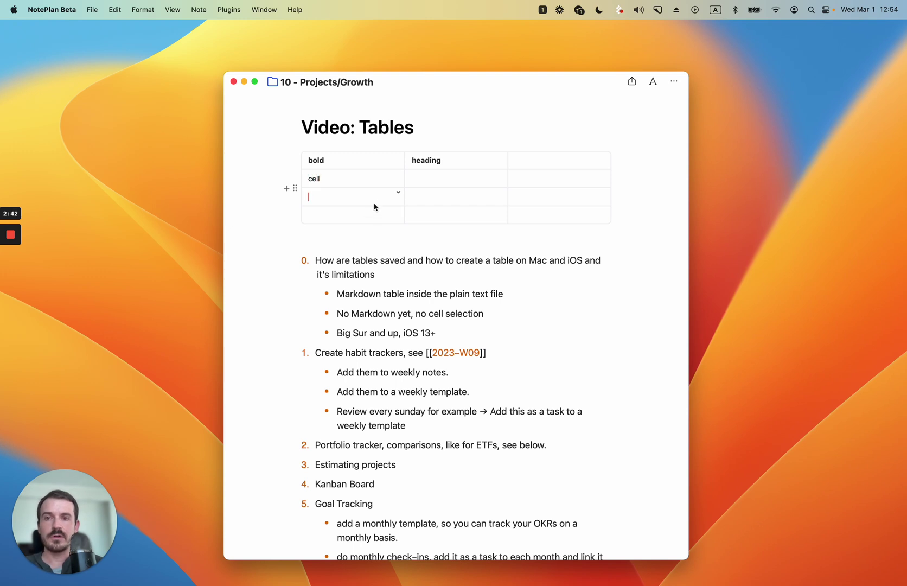
{"action": "type", "text": "cell"}
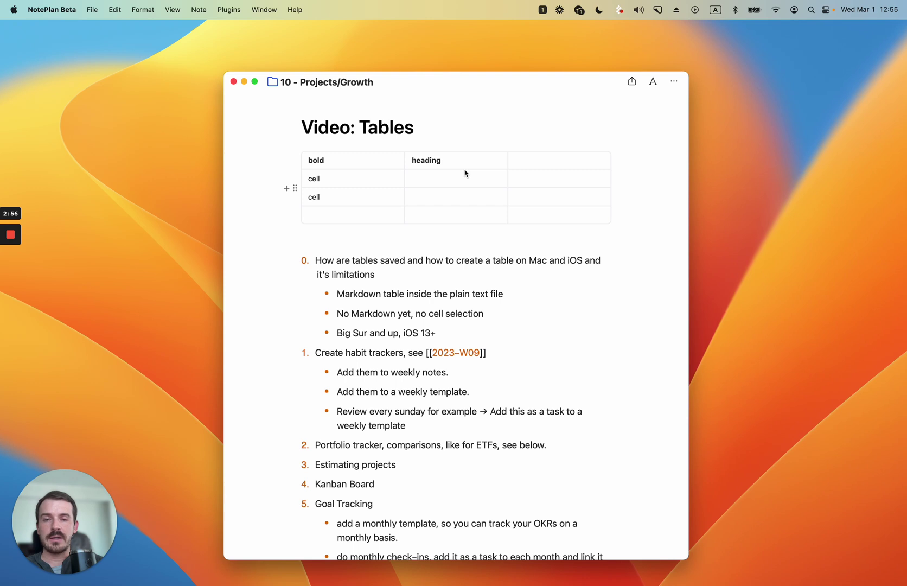
{"action": "mouse_move", "coordinate": [451, 178]}
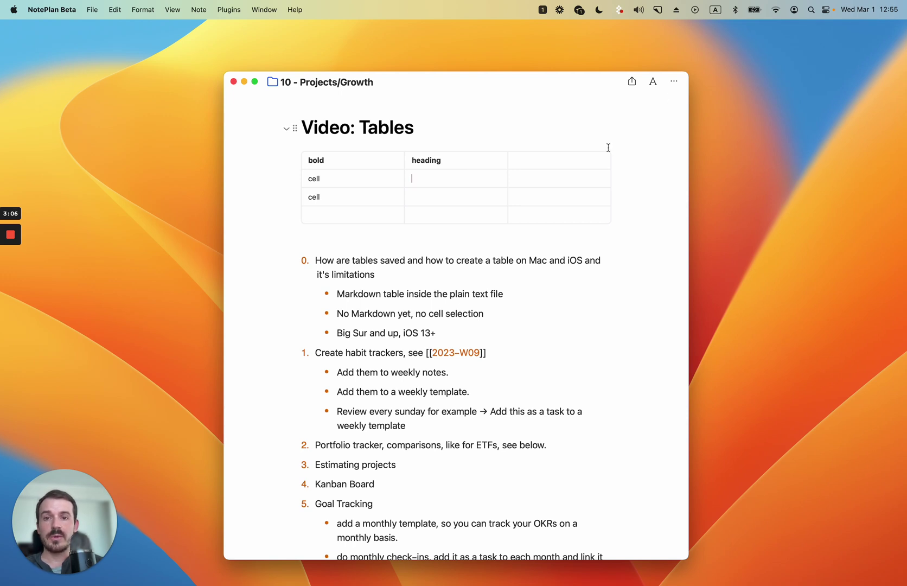
- Reveal the note's Video Tables.md file in Finder and bring up its context menu
{"action": "left_click", "coordinate": [673, 81]}
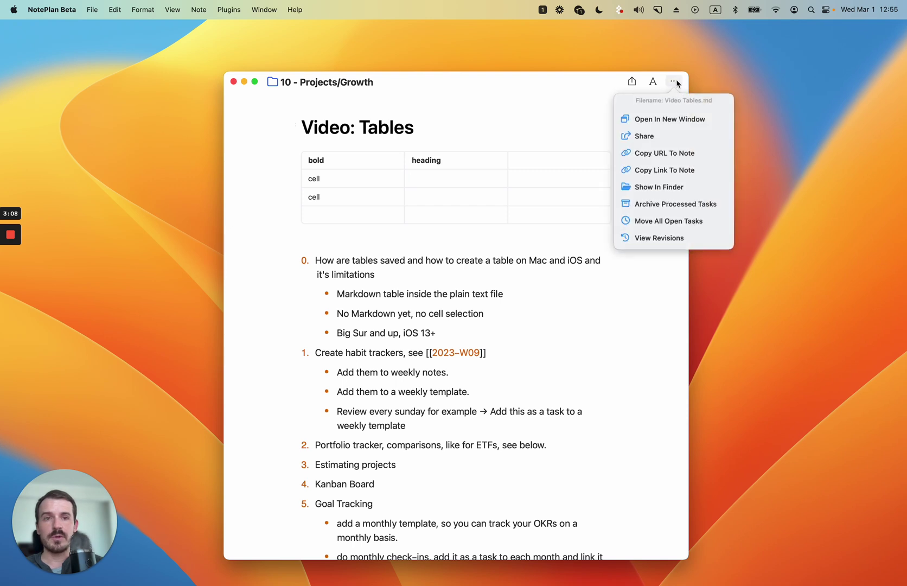
{"action": "left_click", "coordinate": [659, 186]}
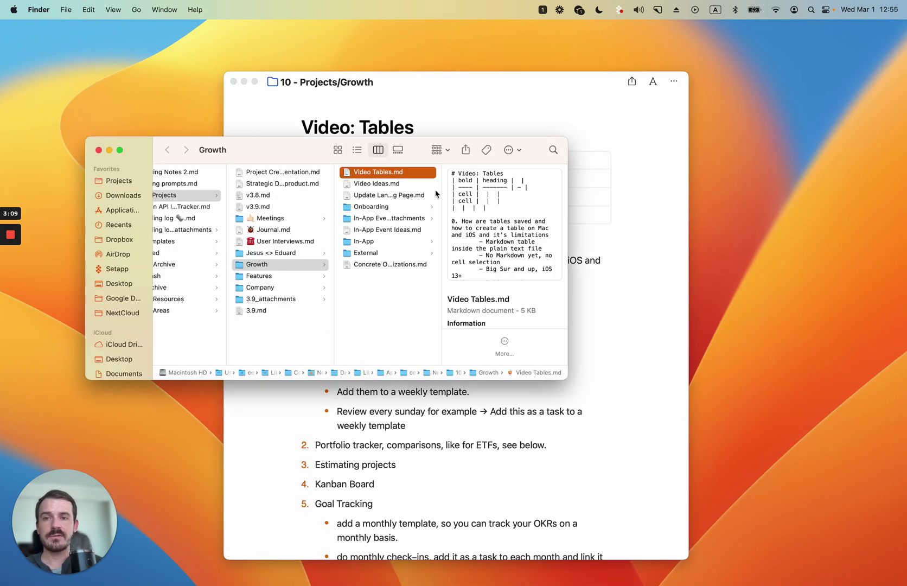
{"action": "right_click", "coordinate": [376, 176]}
- Open Video Tables.md in TextEdit and position its window for a clear view
{"action": "mouse_move", "coordinate": [410, 193]}
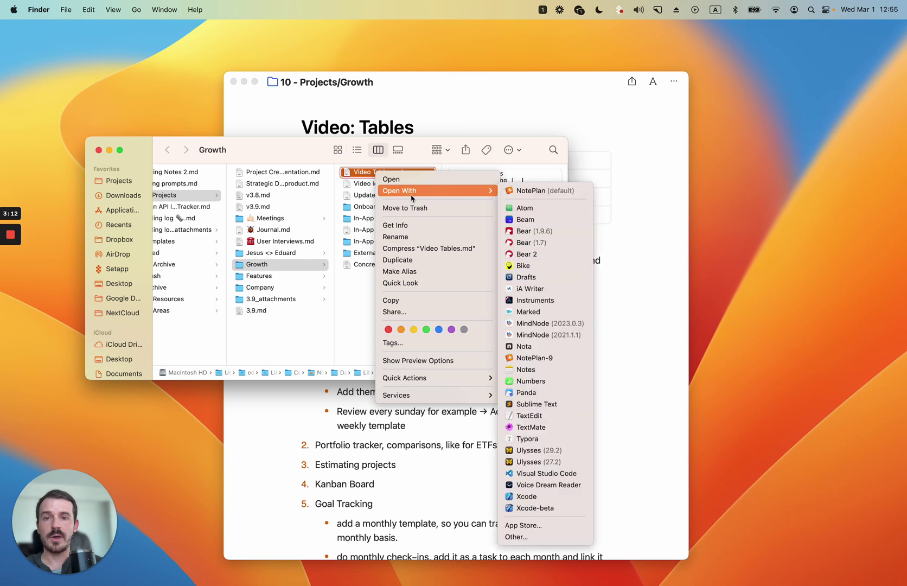
{"action": "left_click", "coordinate": [546, 415]}
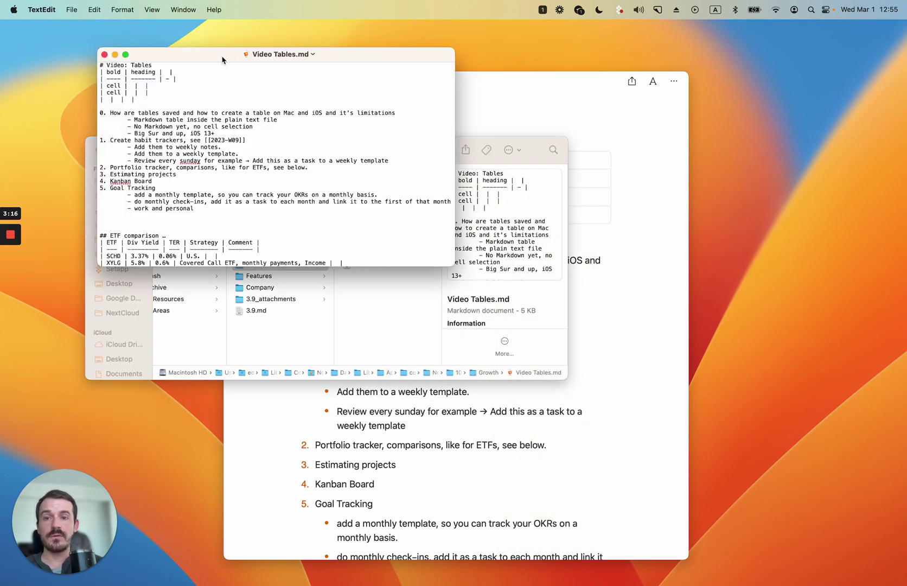
{"action": "left_click_drag", "start_coordinate": [223, 60], "coordinate": [306, 107]}
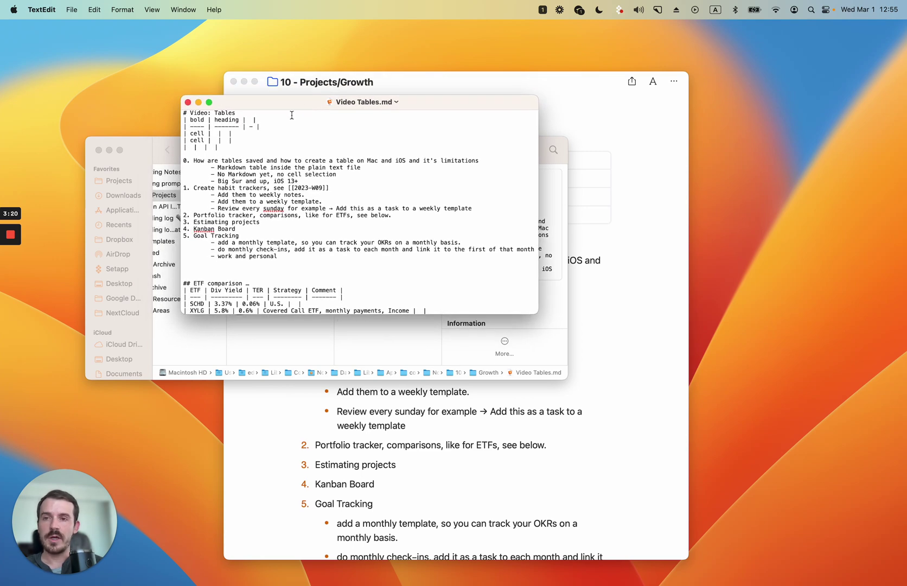
- Select the raw Markdown pipe lines of the table, then close the TextEdit window
{"action": "left_click_drag", "start_coordinate": [226, 146], "coordinate": [172, 122]}
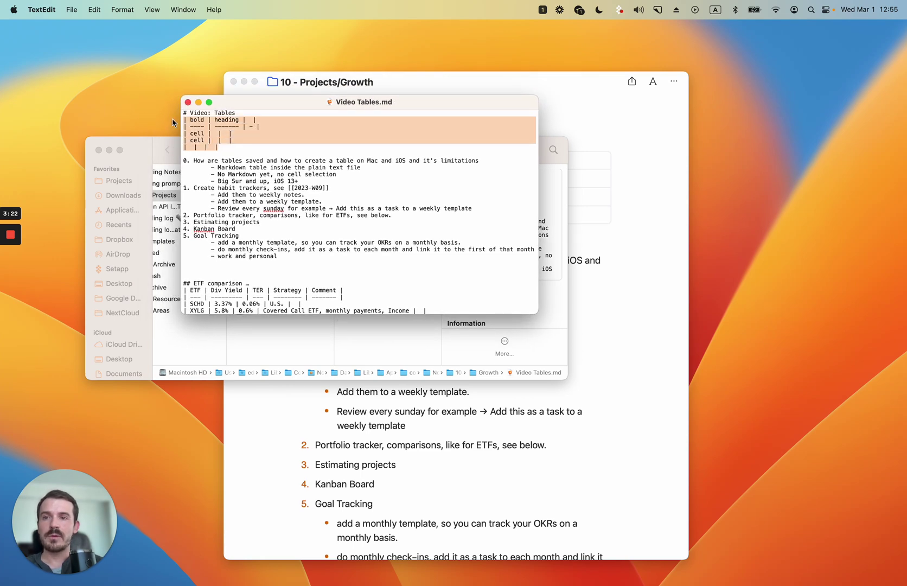
{"action": "left_click", "coordinate": [307, 142]}
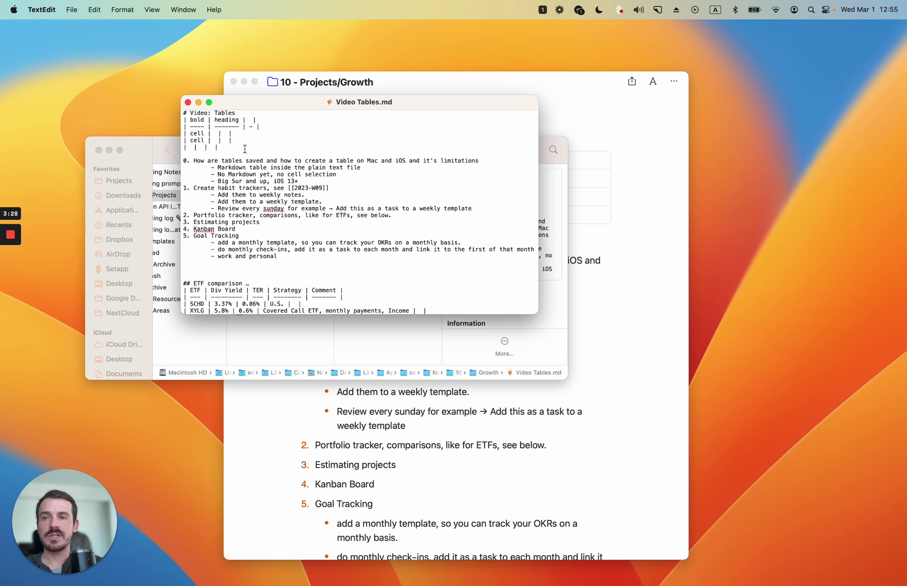
{"action": "left_click_drag", "start_coordinate": [229, 147], "coordinate": [181, 120]}
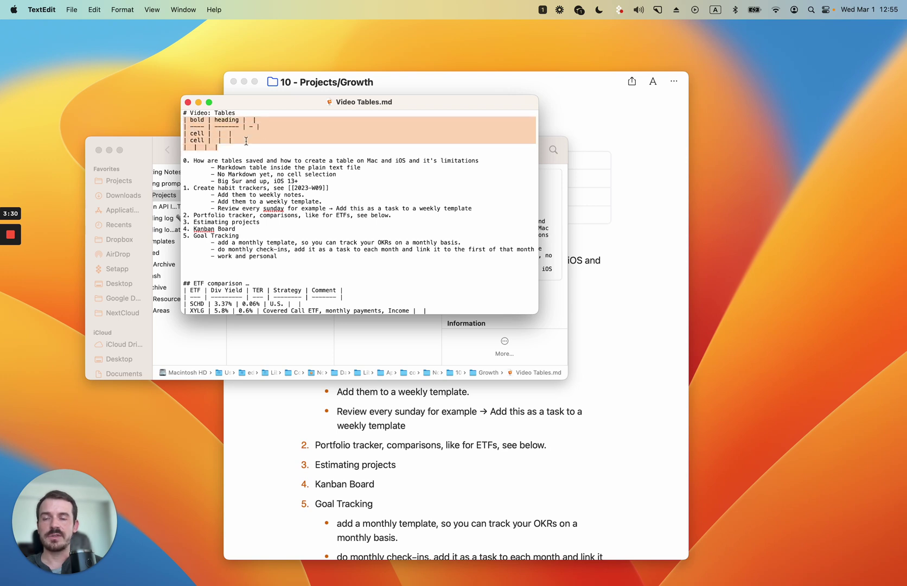
{"action": "left_click", "coordinate": [266, 144]}
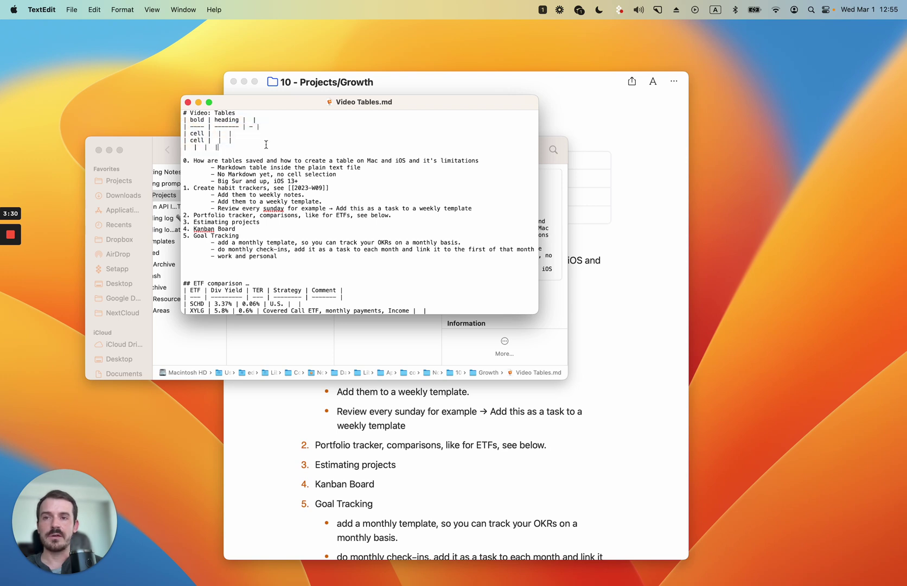
{"action": "left_click", "coordinate": [189, 104]}
- Close Finder and add a fifth empty row at the bottom of the NotePlan table
{"action": "left_click", "coordinate": [98, 150]}
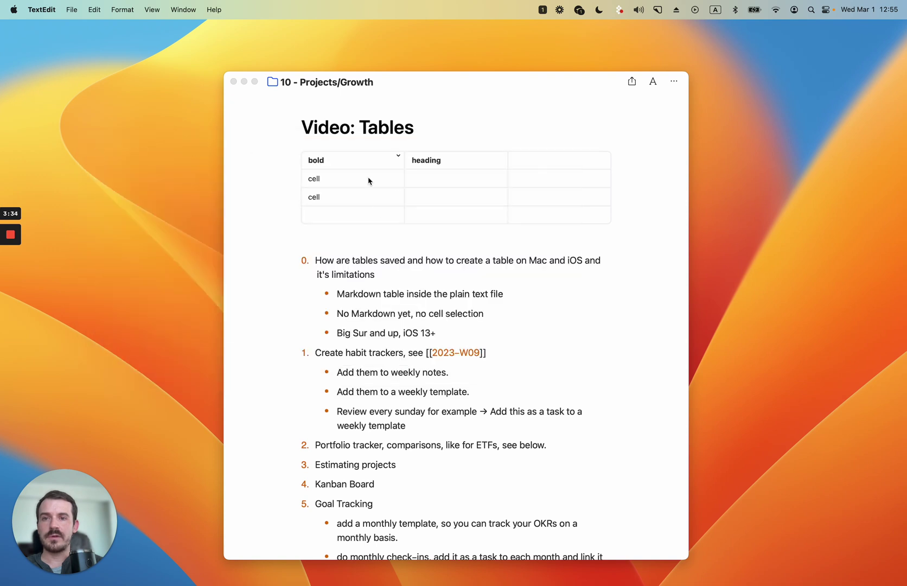
{"action": "left_click", "coordinate": [368, 245]}
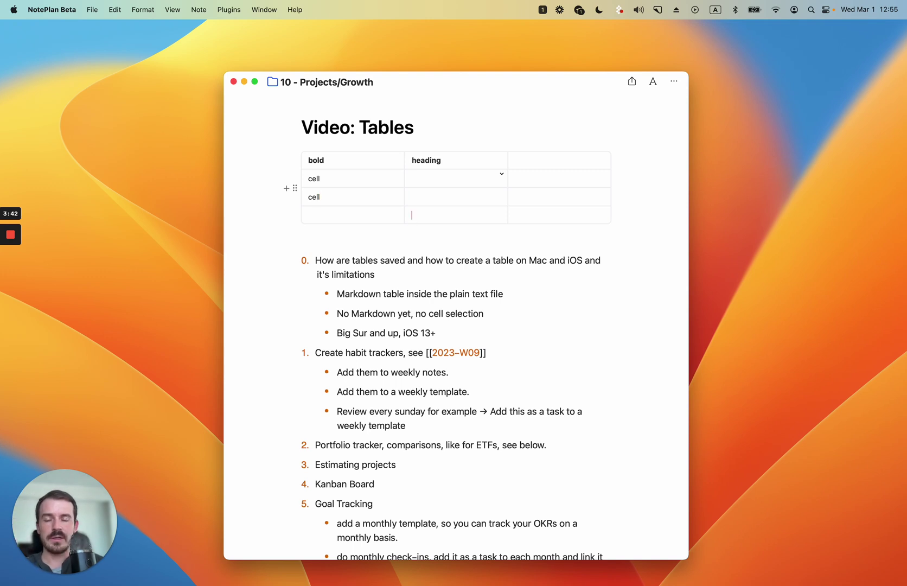
{"action": "key", "text": "Return"}
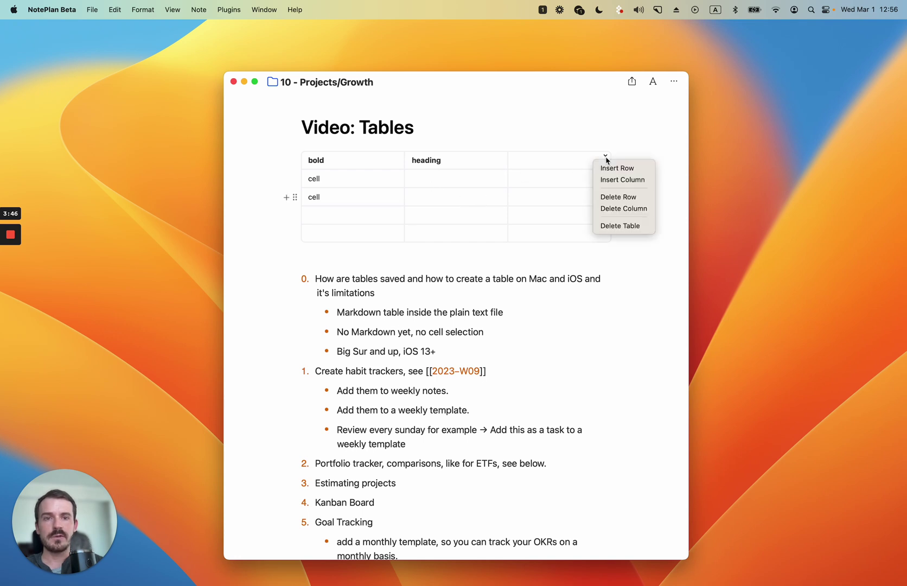
- Delete the whole test table, leaving only the numbered outline of table topics
{"action": "left_click", "coordinate": [605, 156]}
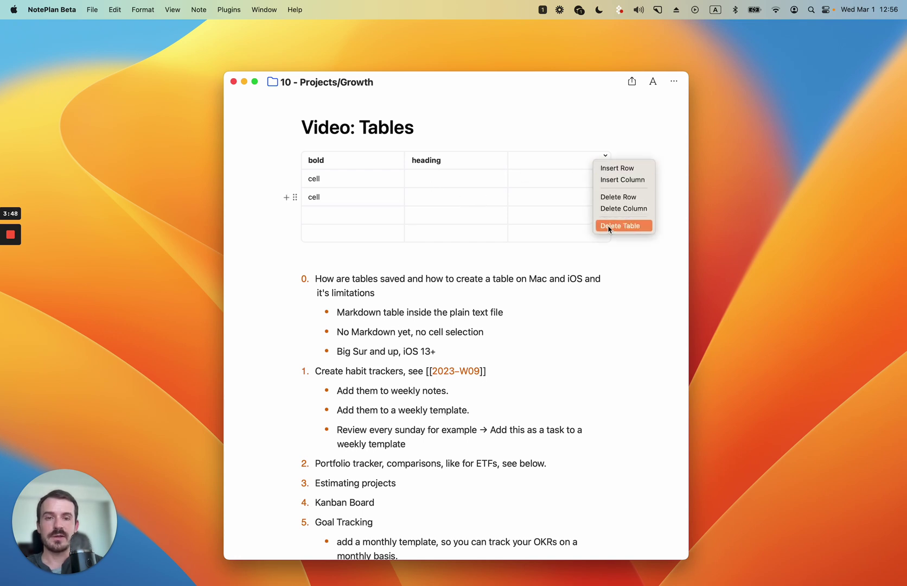
{"action": "left_click", "coordinate": [608, 227]}
{"action": "scroll", "coordinate": [477, 206], "scroll_direction": "down", "scroll_amount": 3}
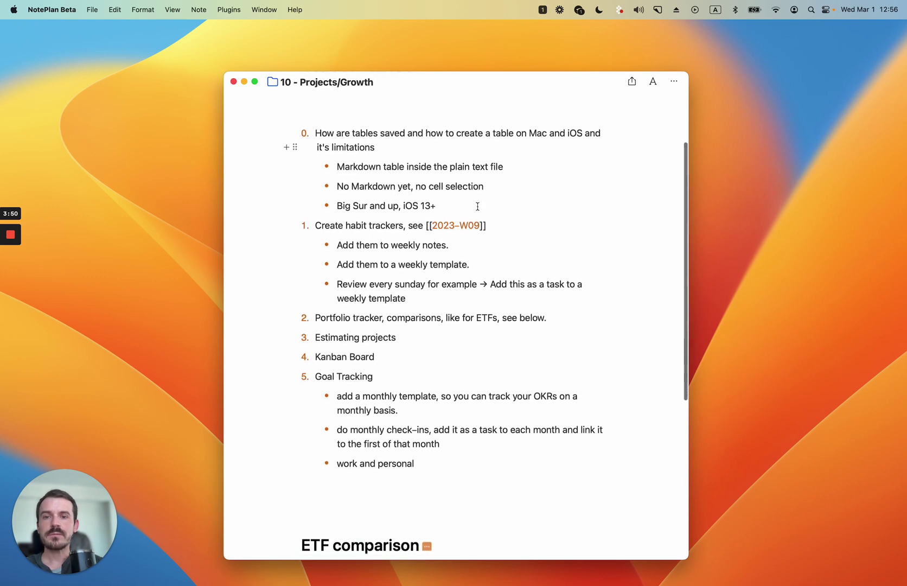
{"action": "scroll", "coordinate": [478, 198], "scroll_direction": "down", "scroll_amount": 3}
{"action": "scroll", "coordinate": [531, 204], "scroll_direction": "up", "scroll_amount": 1}
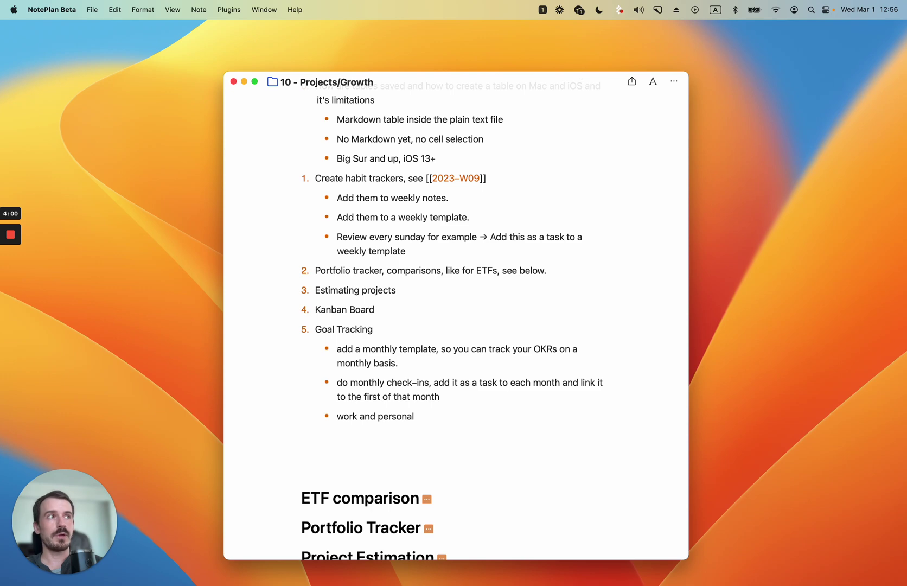
- Bring the Week 9 note into view and scroll through its Horizontal and Vertical Habit Tracker tables
{"action": "left_click_drag", "start_coordinate": [904, 117], "coordinate": [238, 84]}
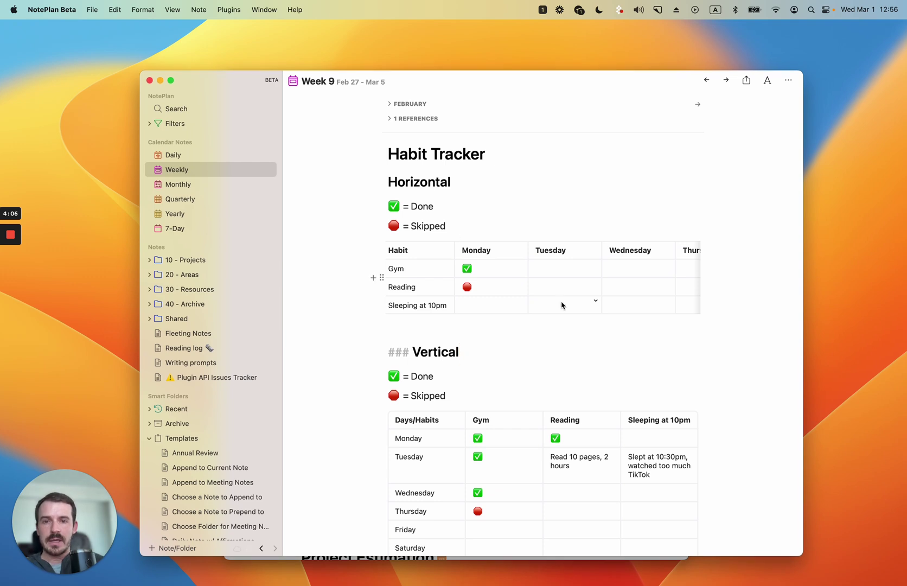
{"action": "scroll", "coordinate": [558, 286], "scroll_direction": "left", "scroll_amount": 1}
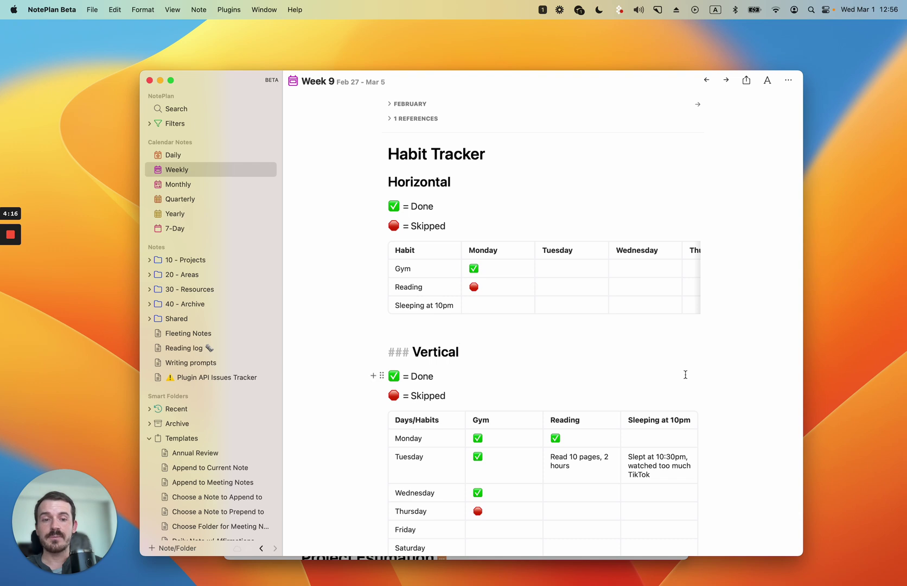
{"action": "scroll", "coordinate": [687, 371], "scroll_direction": "down", "scroll_amount": 5}
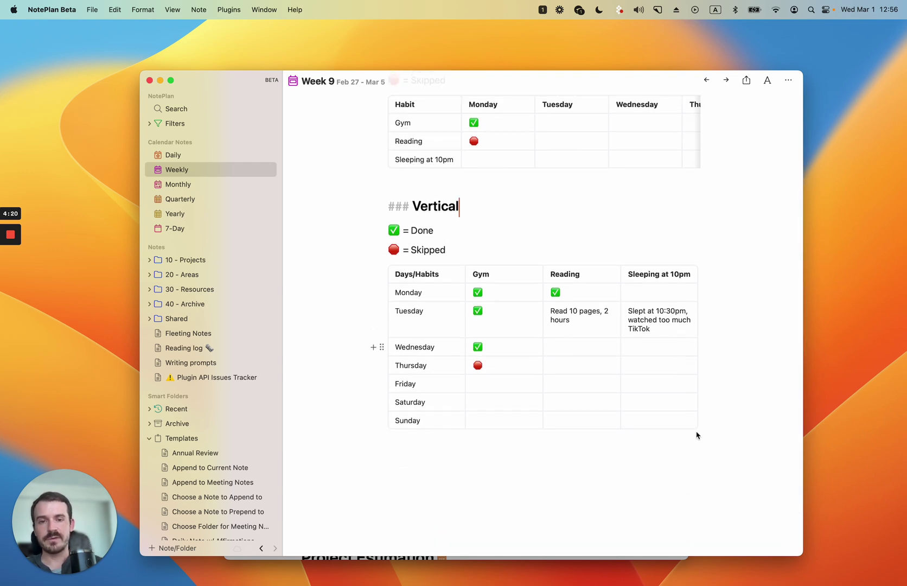
{"action": "scroll", "coordinate": [696, 433], "scroll_direction": "up", "scroll_amount": 1}
{"action": "scroll", "coordinate": [529, 348], "scroll_direction": "up", "scroll_amount": 2}
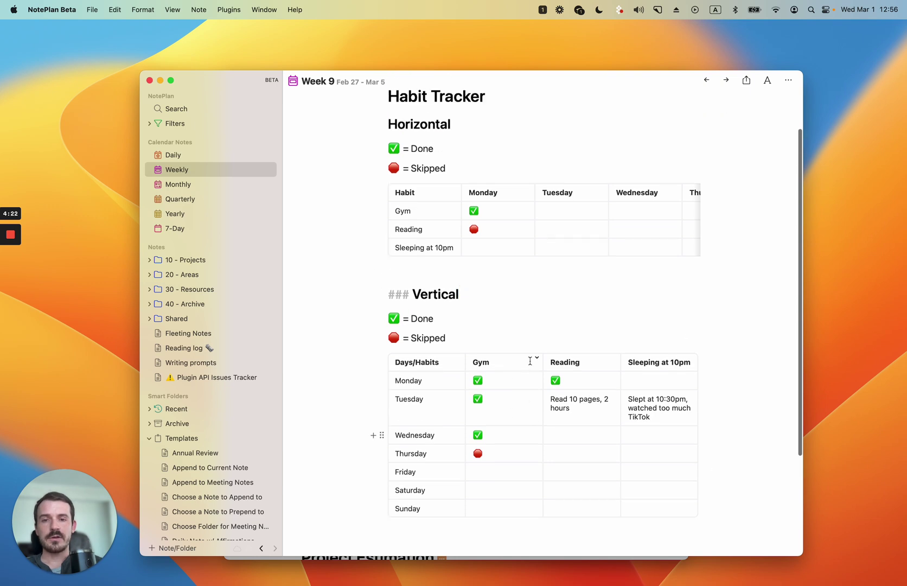
{"action": "scroll", "coordinate": [530, 360], "scroll_direction": "up", "scroll_amount": 2}
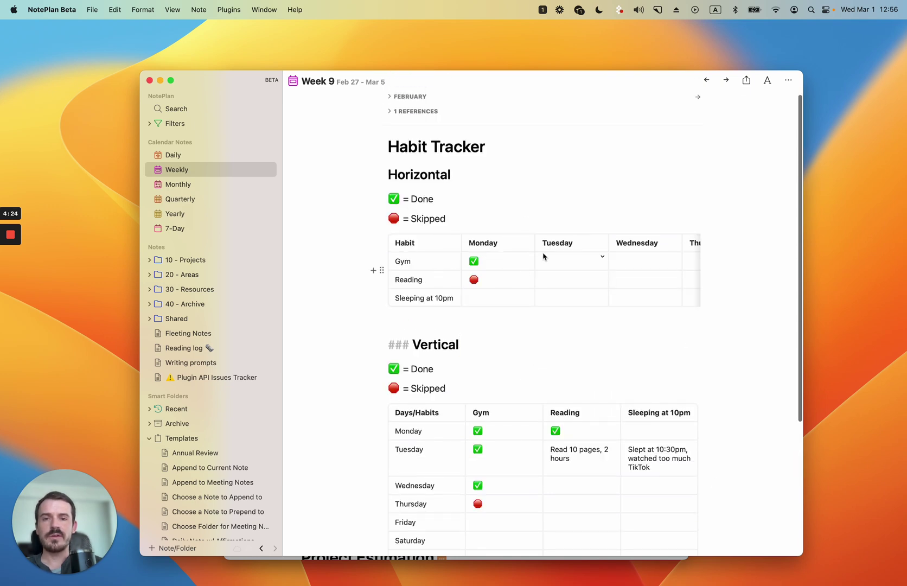
{"action": "scroll", "coordinate": [525, 282], "scroll_direction": "up", "scroll_amount": 1}
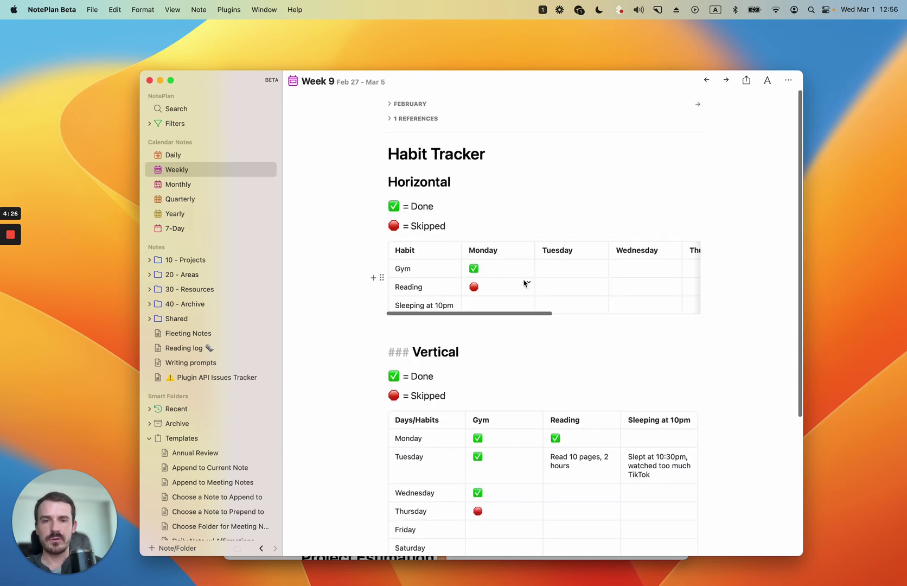
{"action": "scroll", "coordinate": [534, 250], "scroll_direction": "right", "scroll_amount": 5}
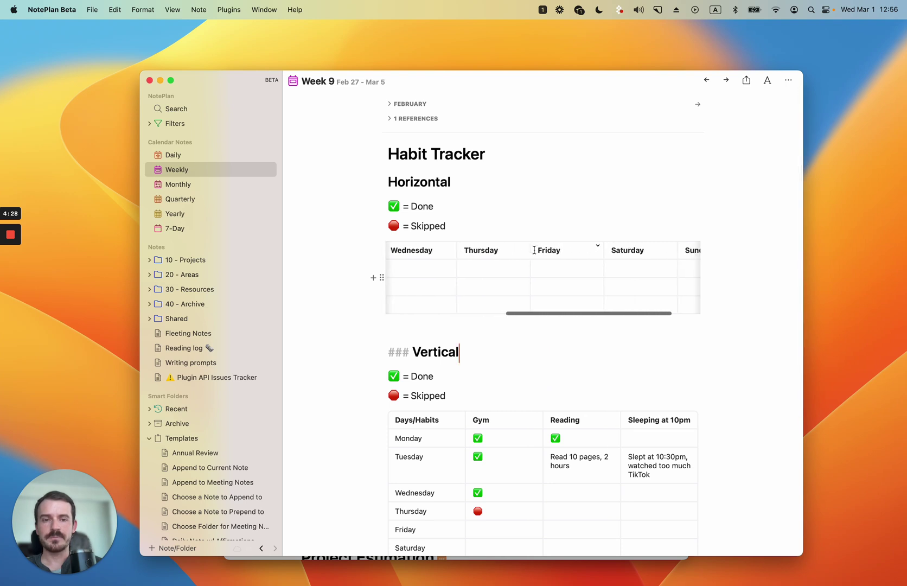
{"action": "scroll", "coordinate": [534, 255], "scroll_direction": "right", "scroll_amount": 2}
{"action": "scroll", "coordinate": [530, 267], "scroll_direction": "left", "scroll_amount": 6}
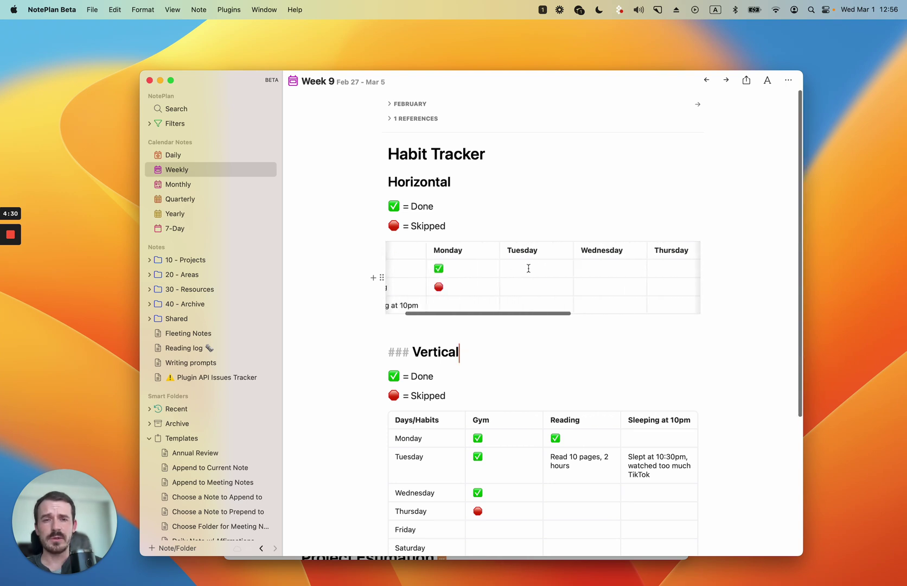
{"action": "scroll", "coordinate": [529, 267], "scroll_direction": "left", "scroll_amount": 2}
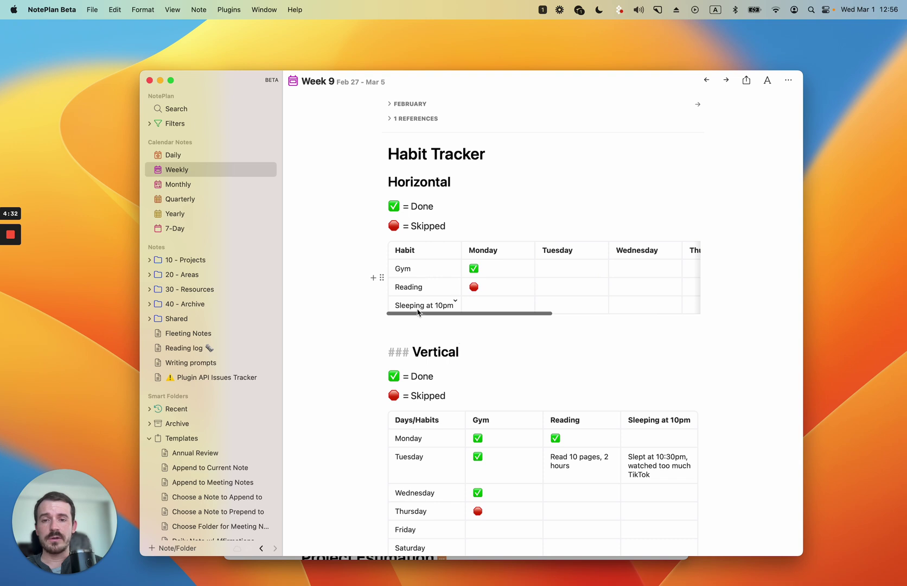
{"action": "scroll", "coordinate": [530, 447], "scroll_direction": "down", "scroll_amount": 5}
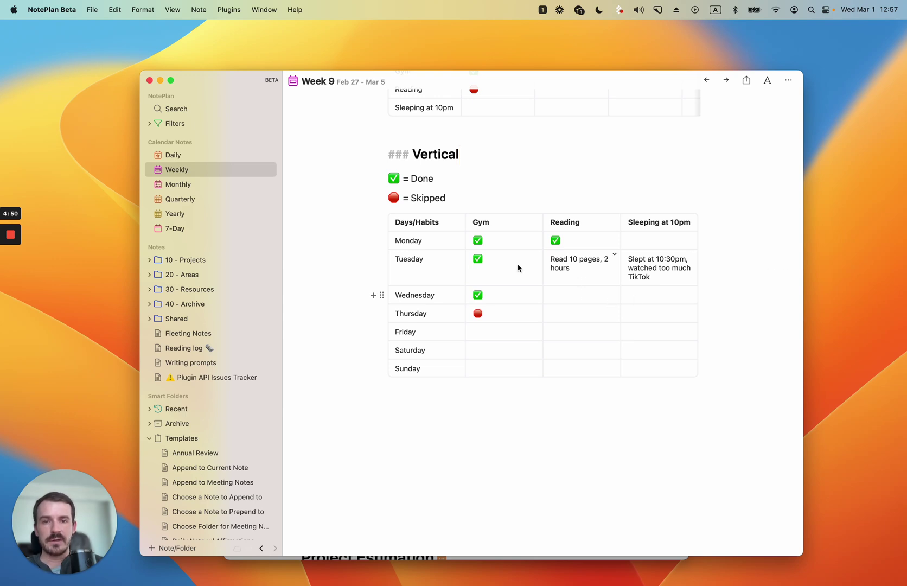
- Copy the ✅ from the Done legend into Wednesday's Reading cell of the Vertical tracker
{"action": "left_click", "coordinate": [404, 178]}
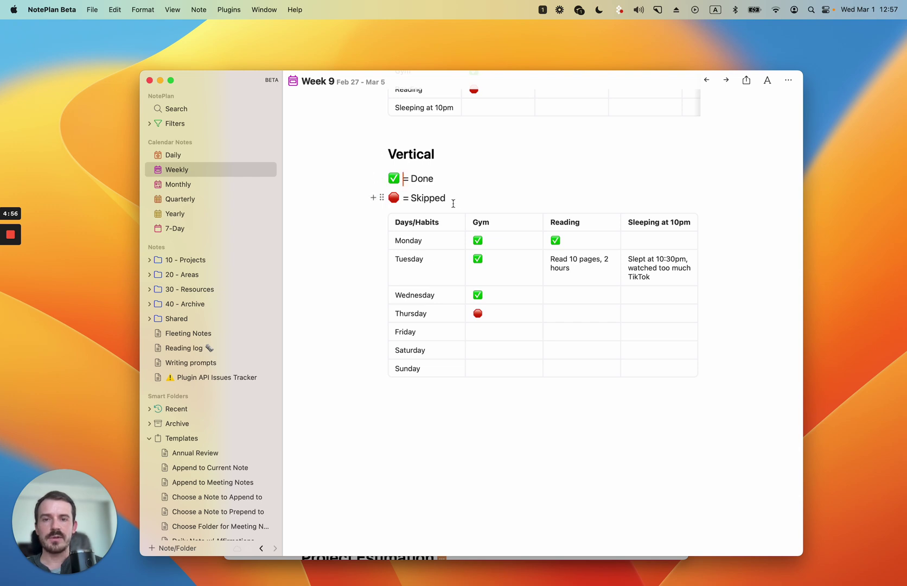
{"action": "key", "text": "shift+Left"}
{"action": "key", "text": "super+c"}
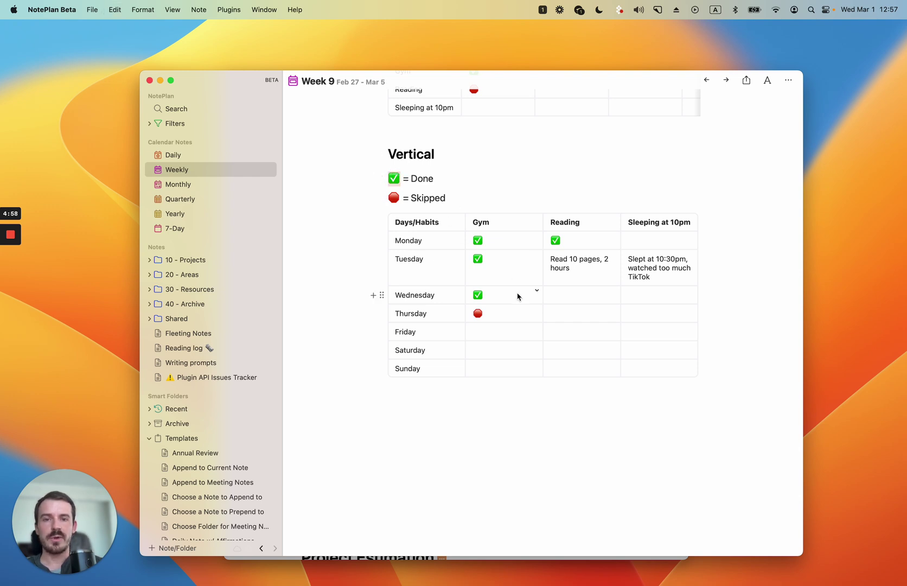
{"action": "left_click", "coordinate": [561, 306]}
{"action": "key", "text": "super+v"}
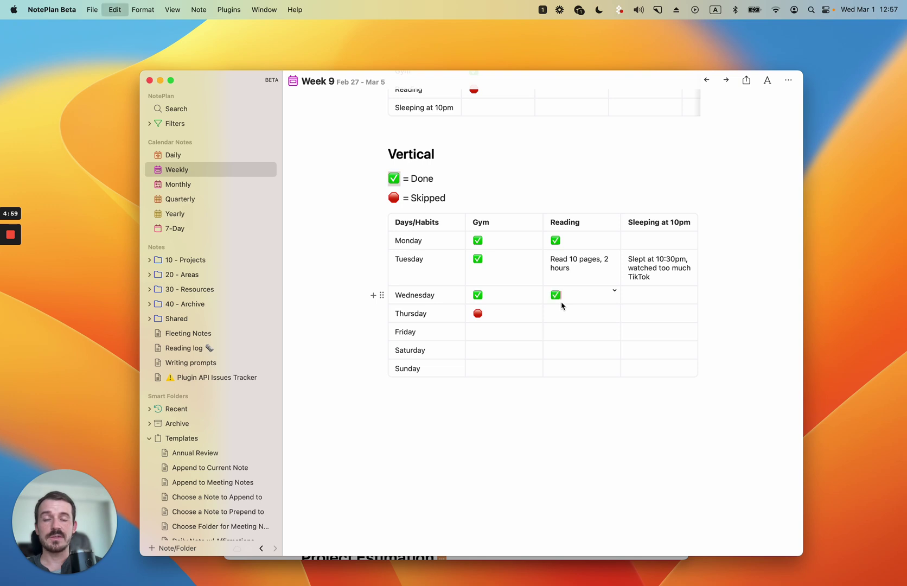
- Move the Week 9 note aside to reveal the Projects/Growth note
{"action": "left_click", "coordinate": [586, 320]}
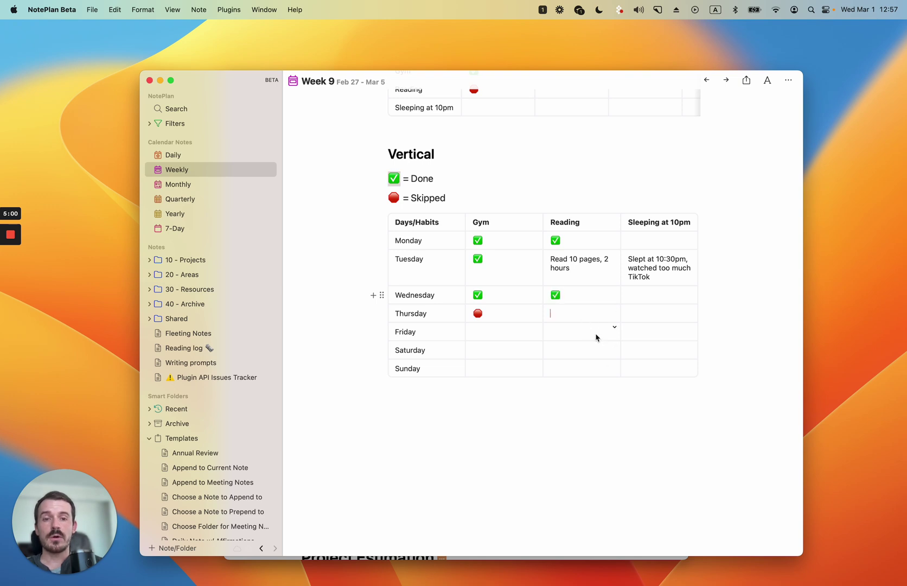
{"action": "left_click", "coordinate": [570, 268]}
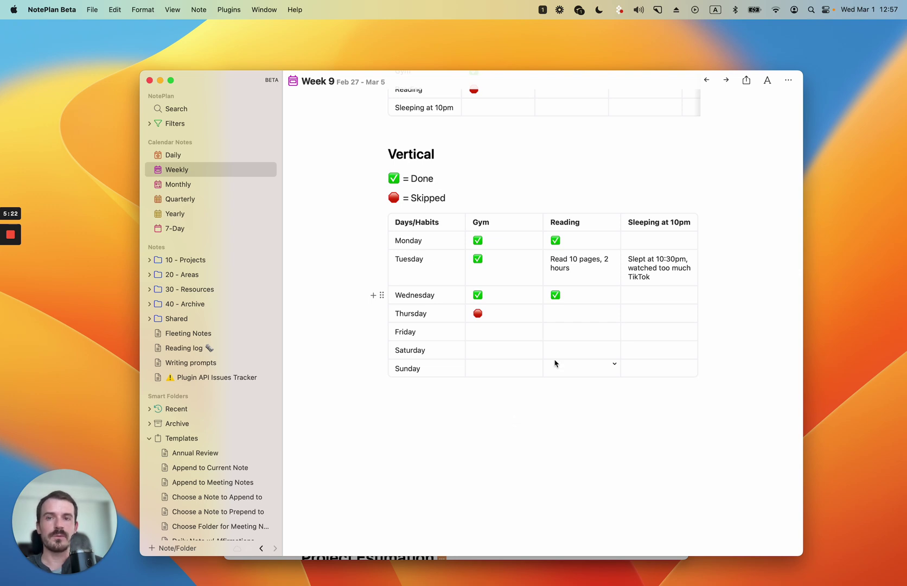
{"action": "left_click", "coordinate": [490, 194]}
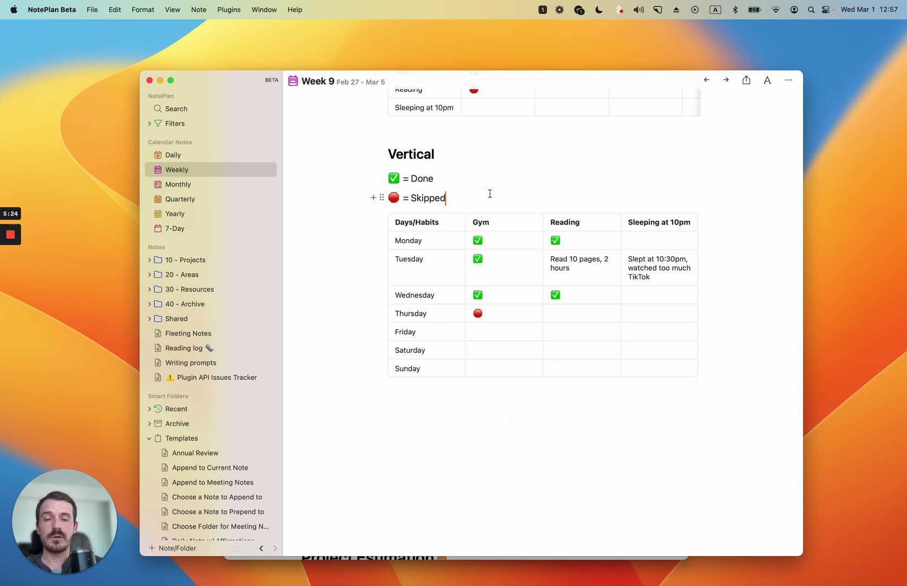
{"action": "left_click_drag", "start_coordinate": [227, 85], "coordinate": [906, 65]}
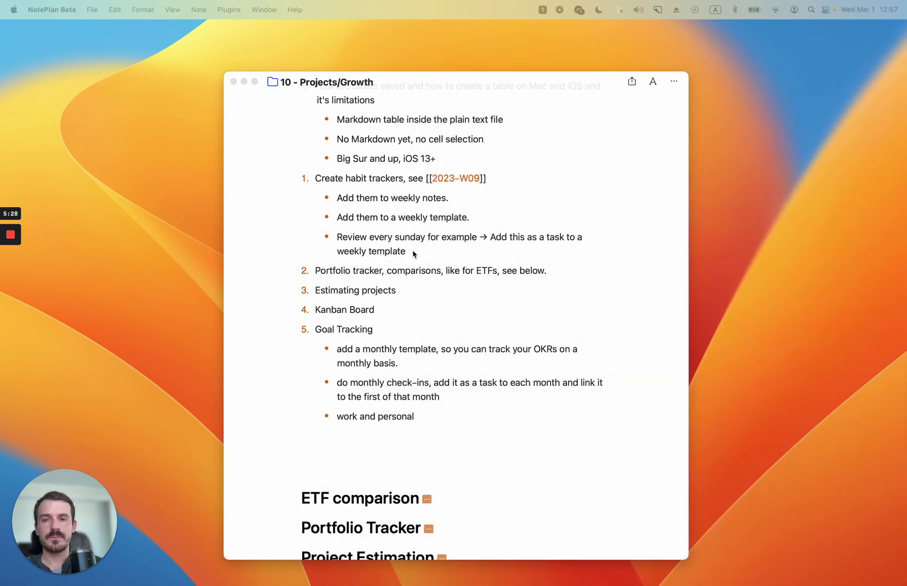
- Select the Goal Tracking item, then move the Week 9 note back over the Growth note
{"action": "scroll", "coordinate": [401, 289], "scroll_direction": "down", "scroll_amount": 2}
{"action": "left_click", "coordinate": [374, 288]}
{"action": "left_click_drag", "start_coordinate": [374, 287], "coordinate": [302, 288]}
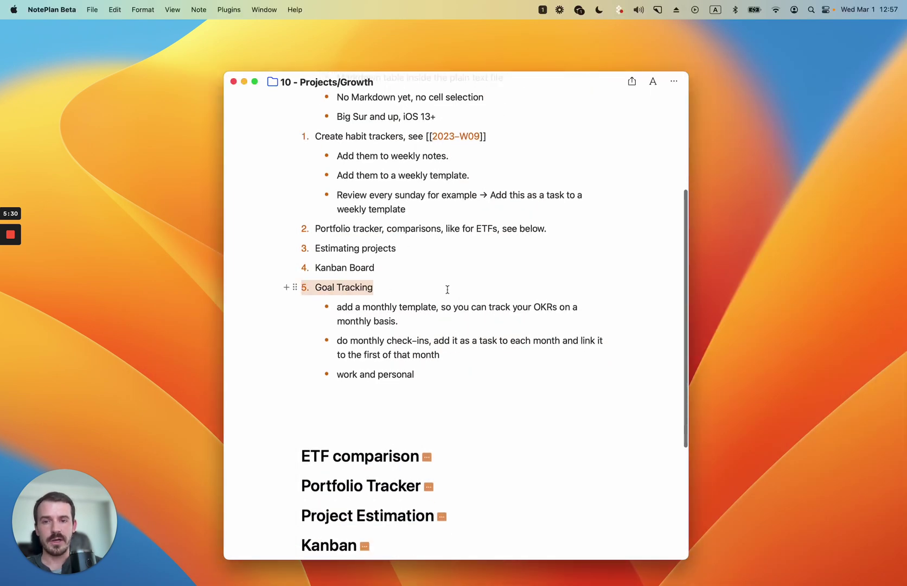
{"action": "left_click_drag", "start_coordinate": [903, 74], "coordinate": [264, 85]}
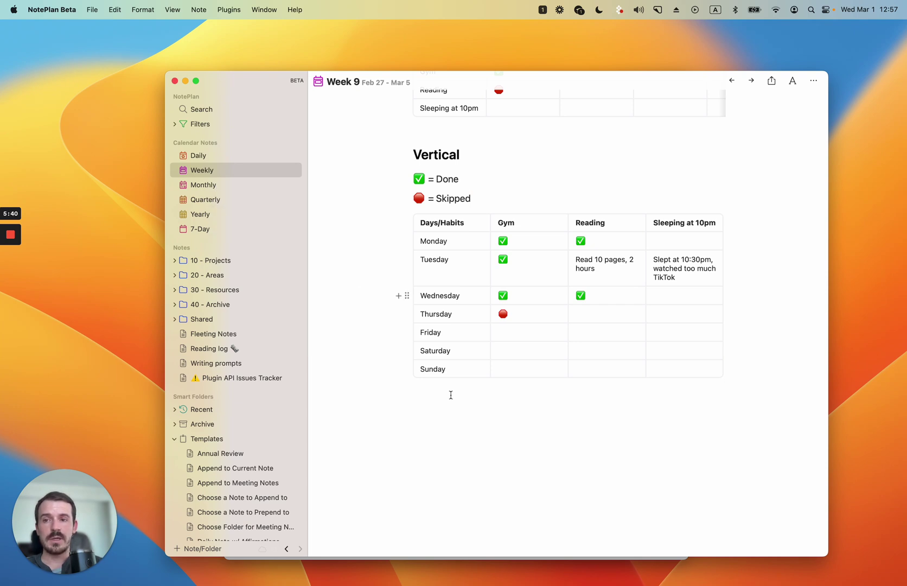
{"action": "left_click", "coordinate": [484, 374]}
{"action": "key", "text": "super+comma"}
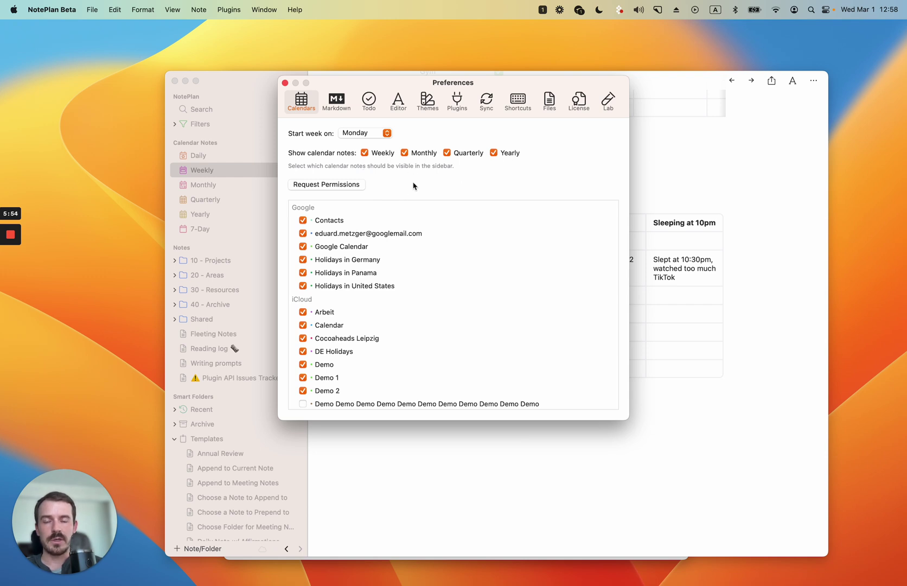
{"action": "left_click", "coordinate": [286, 83]}
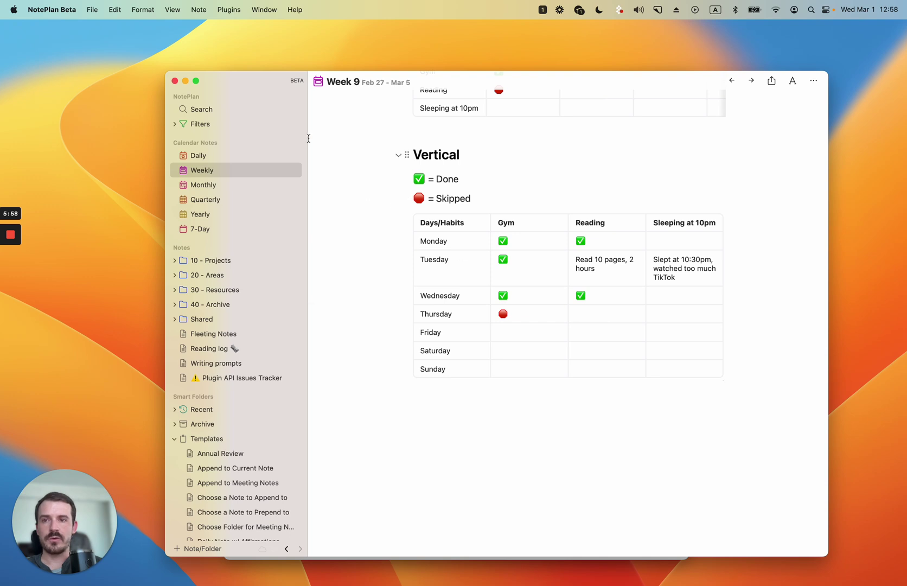
- Show the empty March monthly note, then move it aside to reveal the Growth note
{"action": "left_click", "coordinate": [211, 186]}
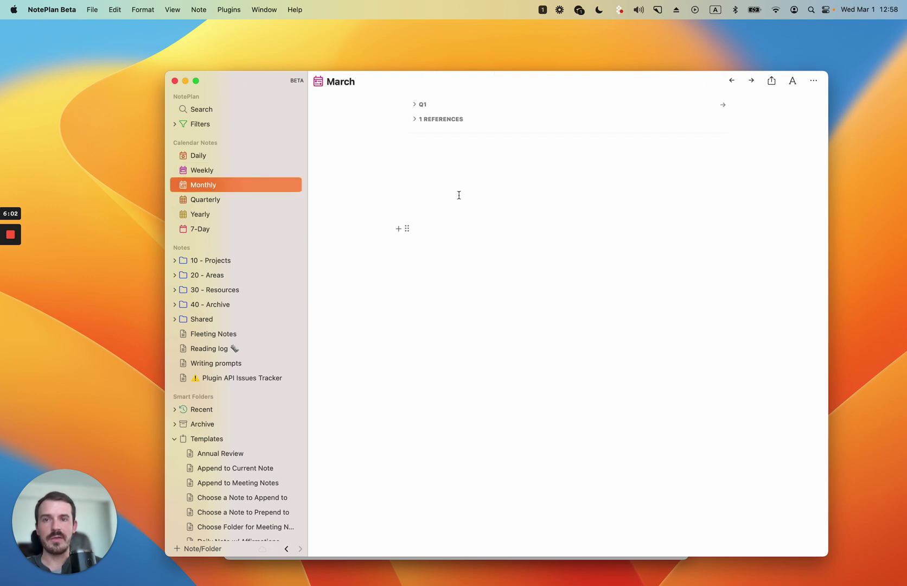
{"action": "left_click_drag", "start_coordinate": [243, 87], "coordinate": [262, 55]}
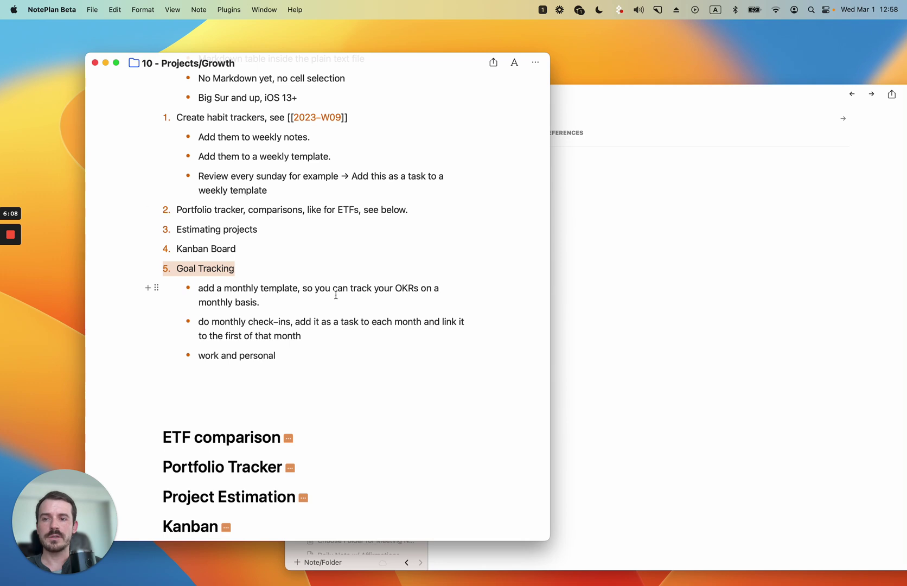
- Unfold the Goal Tracking section and the Work OKR table beneath it
{"action": "scroll", "coordinate": [335, 293], "scroll_direction": "down", "scroll_amount": 5}
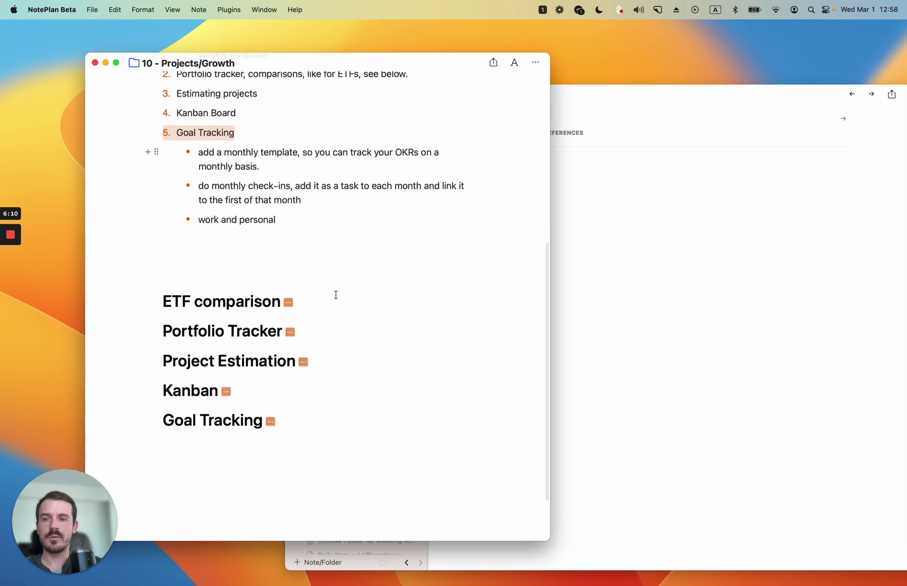
{"action": "left_click", "coordinate": [270, 422]}
{"action": "scroll", "coordinate": [302, 437], "scroll_direction": "down", "scroll_amount": 5}
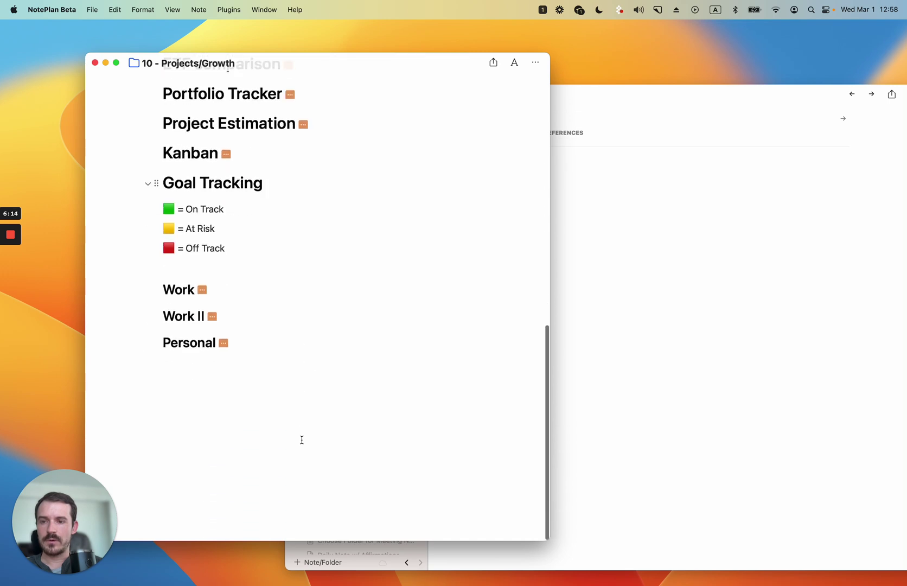
{"action": "left_click", "coordinate": [202, 296]}
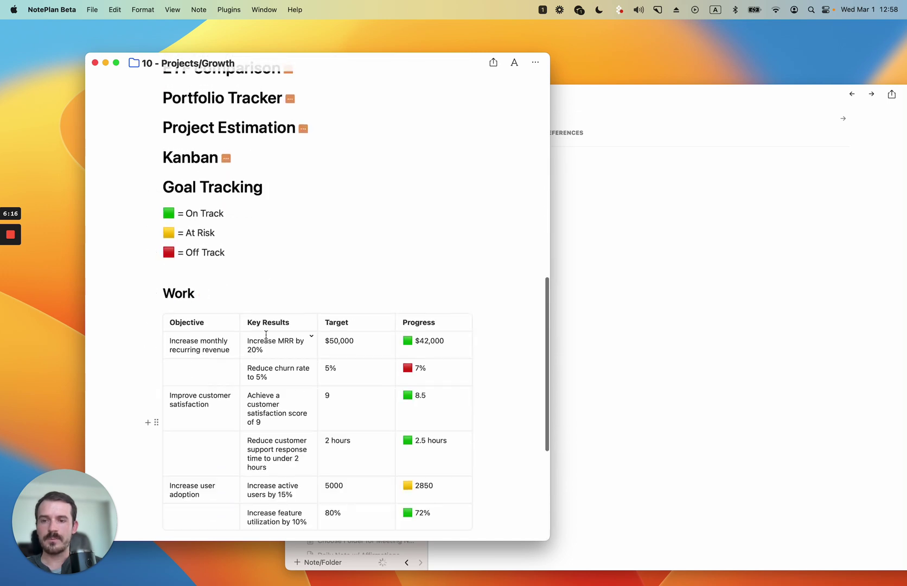
- Rename the table's Objective column header to 'Objectives'
{"action": "scroll", "coordinate": [336, 282], "scroll_direction": "down", "scroll_amount": 3}
{"action": "scroll", "coordinate": [364, 271], "scroll_direction": "up", "scroll_amount": 1}
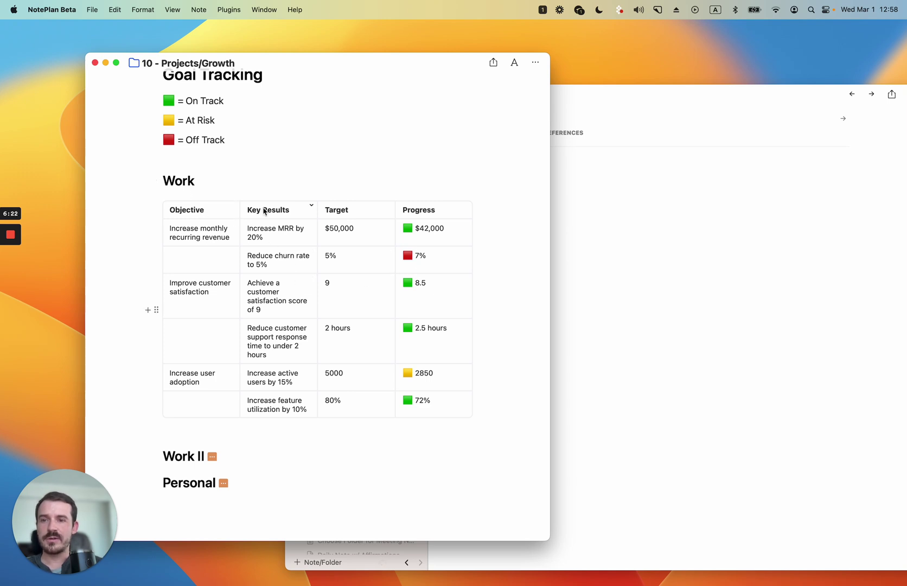
{"action": "left_click", "coordinate": [210, 217]}
{"action": "type", "text": "s"}
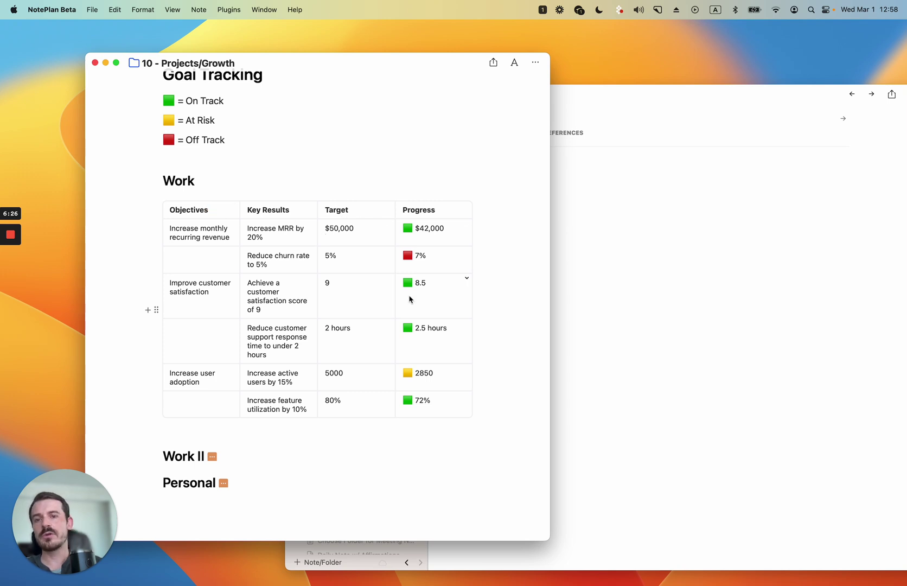
{"action": "scroll", "coordinate": [311, 225], "scroll_direction": "up", "scroll_amount": 2}
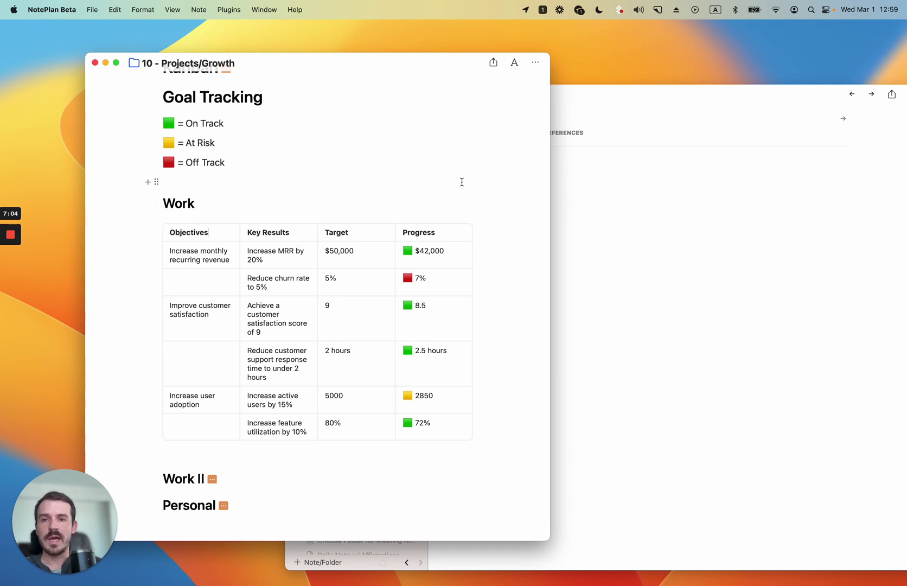
- Bring the March monthly note to the front and place the cursor on its empty line
{"action": "left_click", "coordinate": [677, 99]}
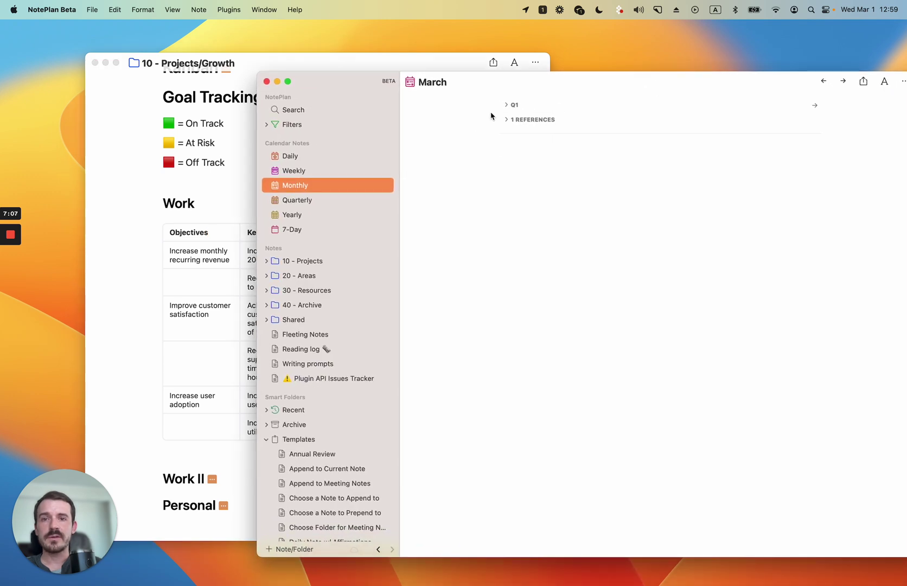
{"action": "left_click", "coordinate": [568, 169]}
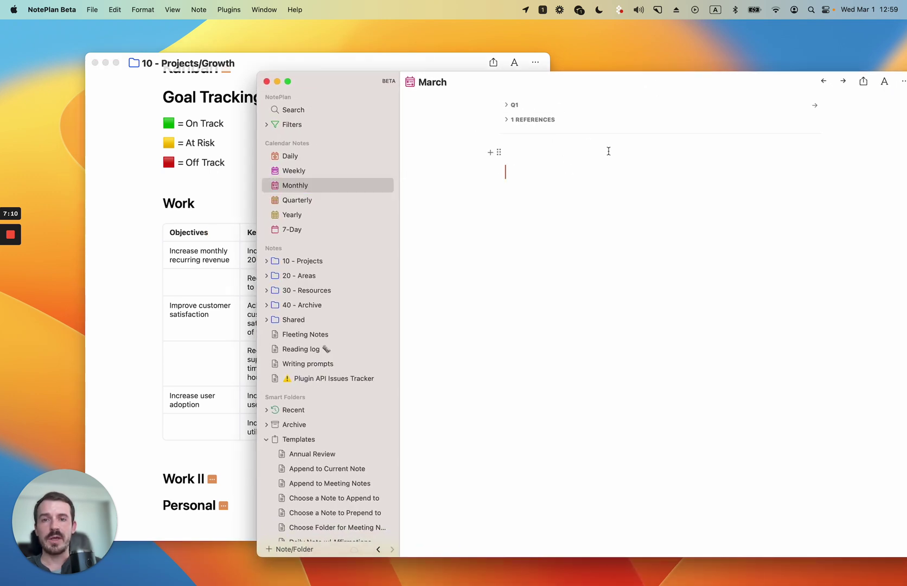